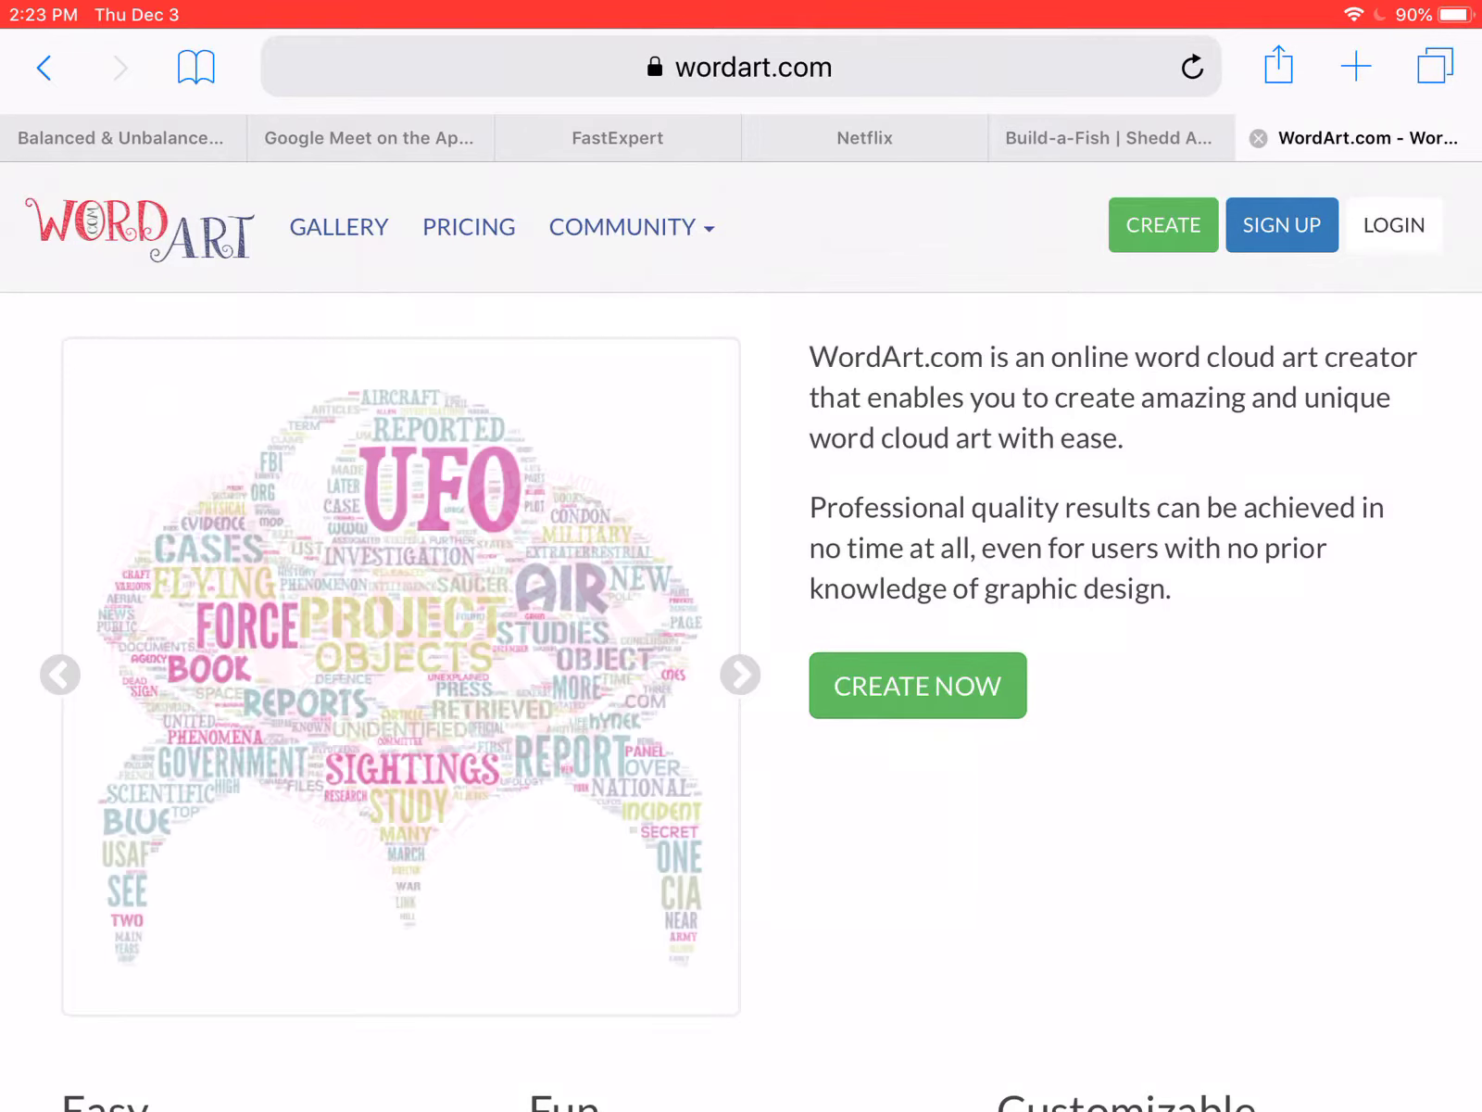
Load wordart.com in a new Safari tab.
{"action": "key", "text": "super+t"}
{"action": "type", "text": "wordart.com"}
{"action": "key", "text": "Return"}
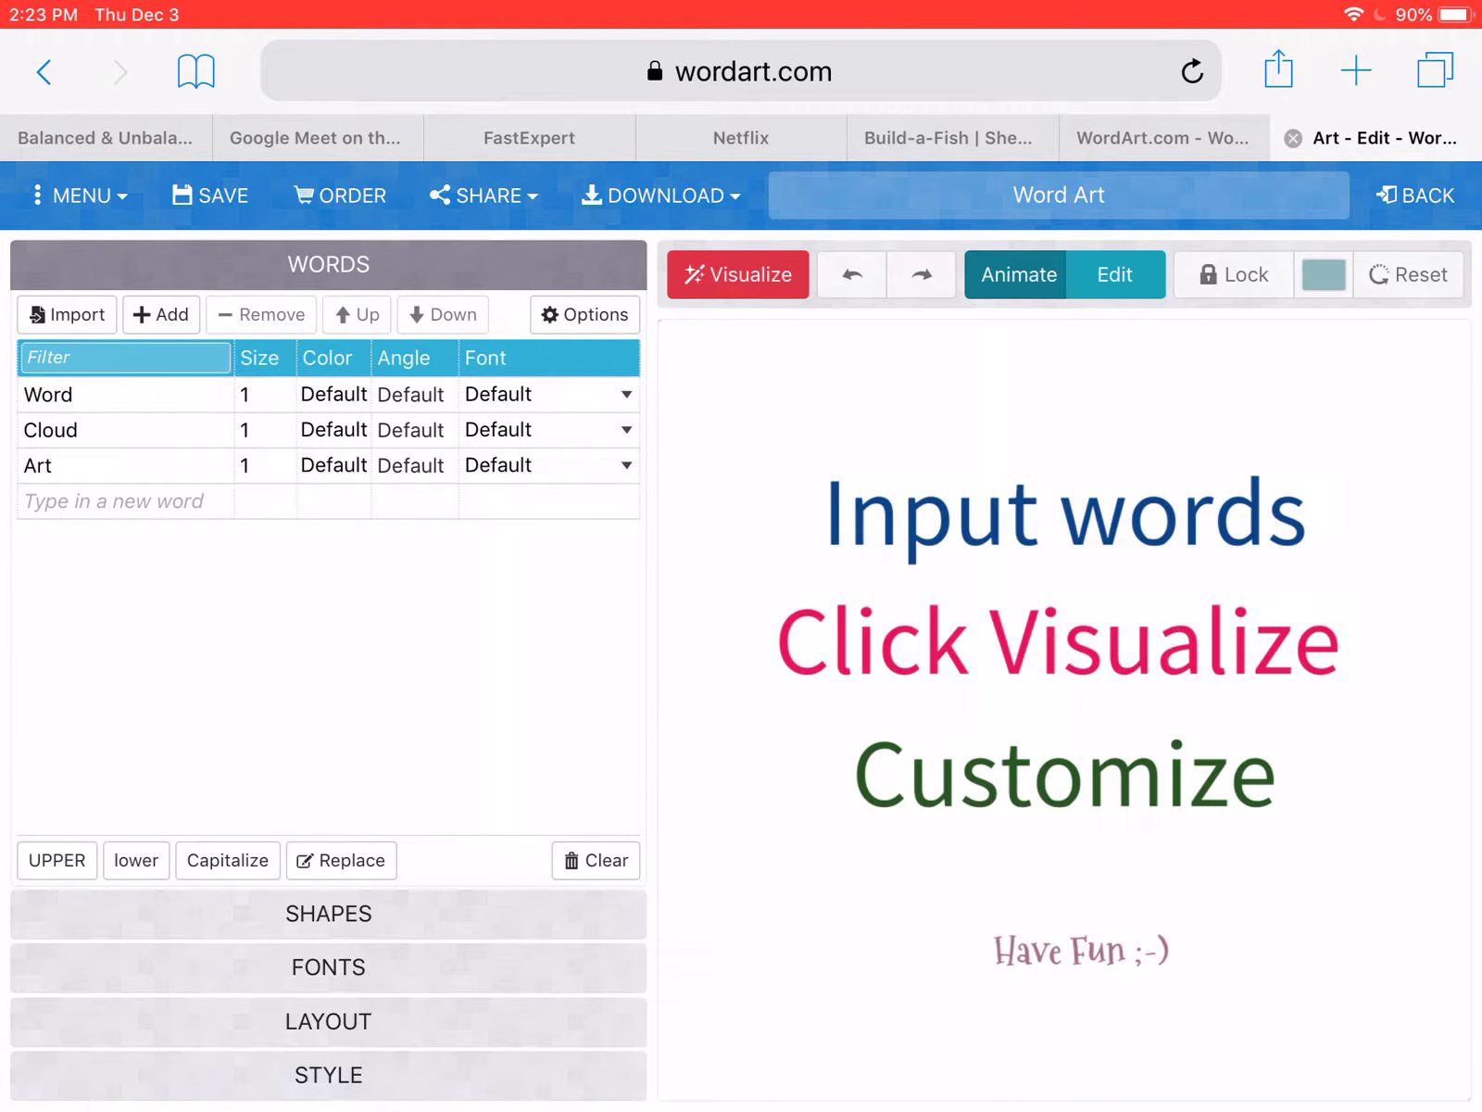
Replace the sample word 'Word' with 'How do I do this?'.
{"action": "left_click", "coordinate": [74, 395]}
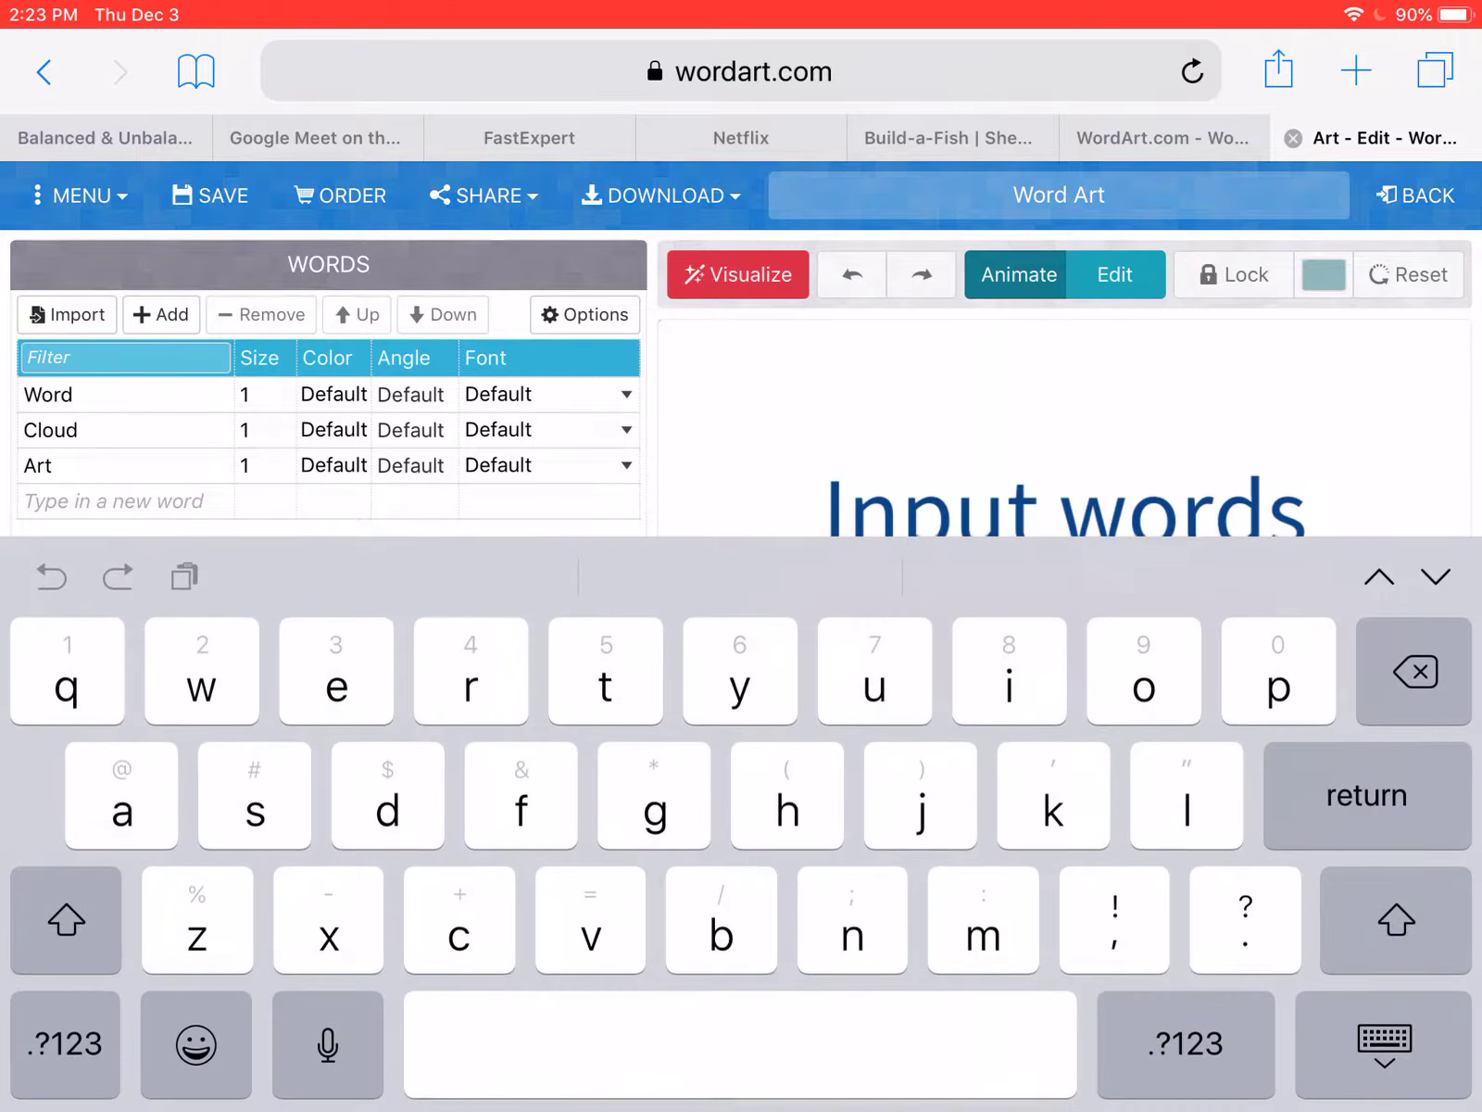
{"action": "left_click", "coordinate": [74, 394]}
{"action": "key", "text": "BackSpace"}
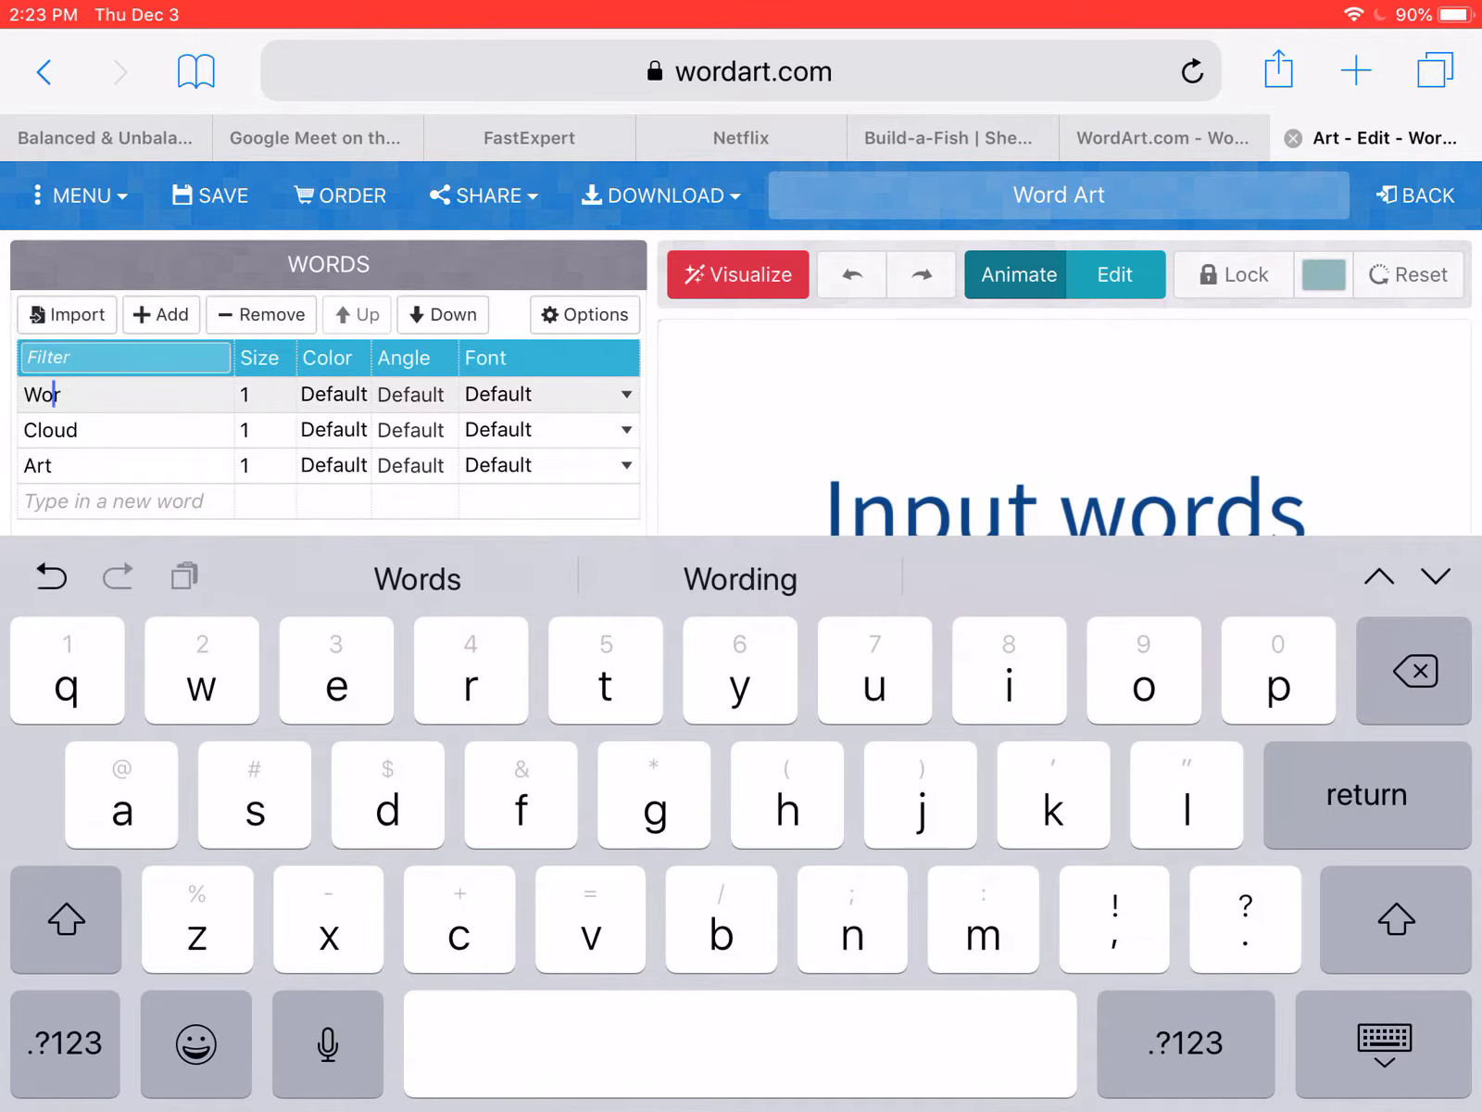
{"action": "key", "text": "BackSpace"}
{"action": "key", "text": "BackSpace"}
{"action": "key", "text": "BackSpace"}
{"action": "key", "text": "BackSpace"}
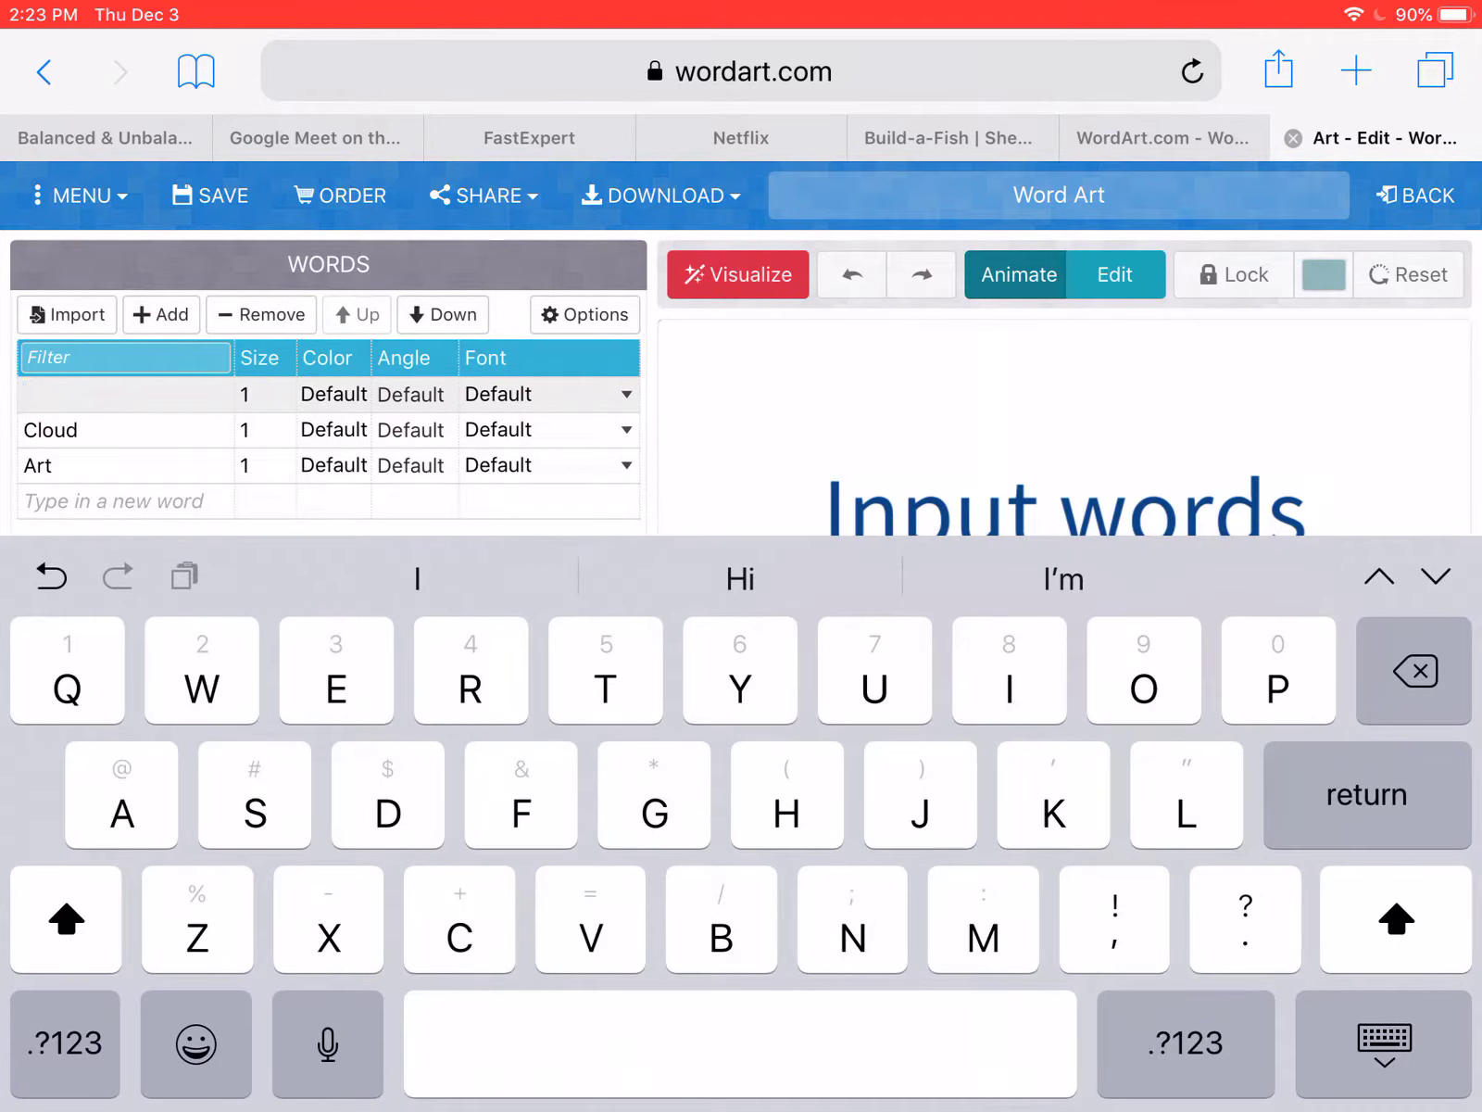
{"action": "key", "text": "shift"}
{"action": "type", "text": "Ho"}
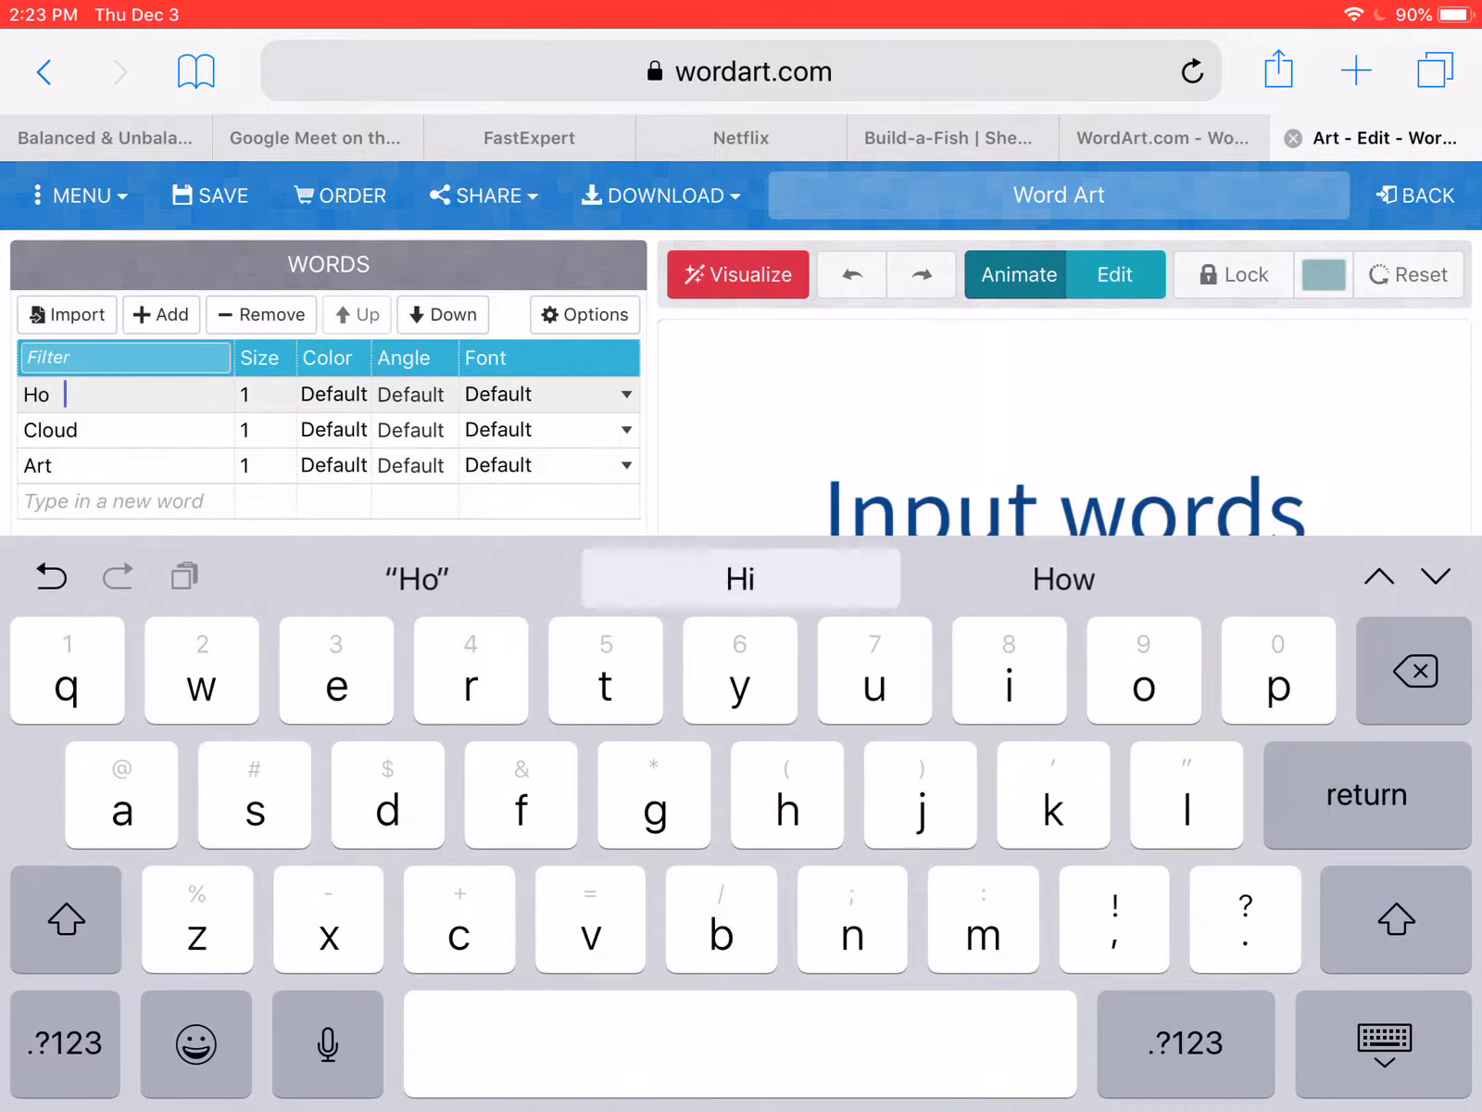
{"action": "type", "text": "w do I "}
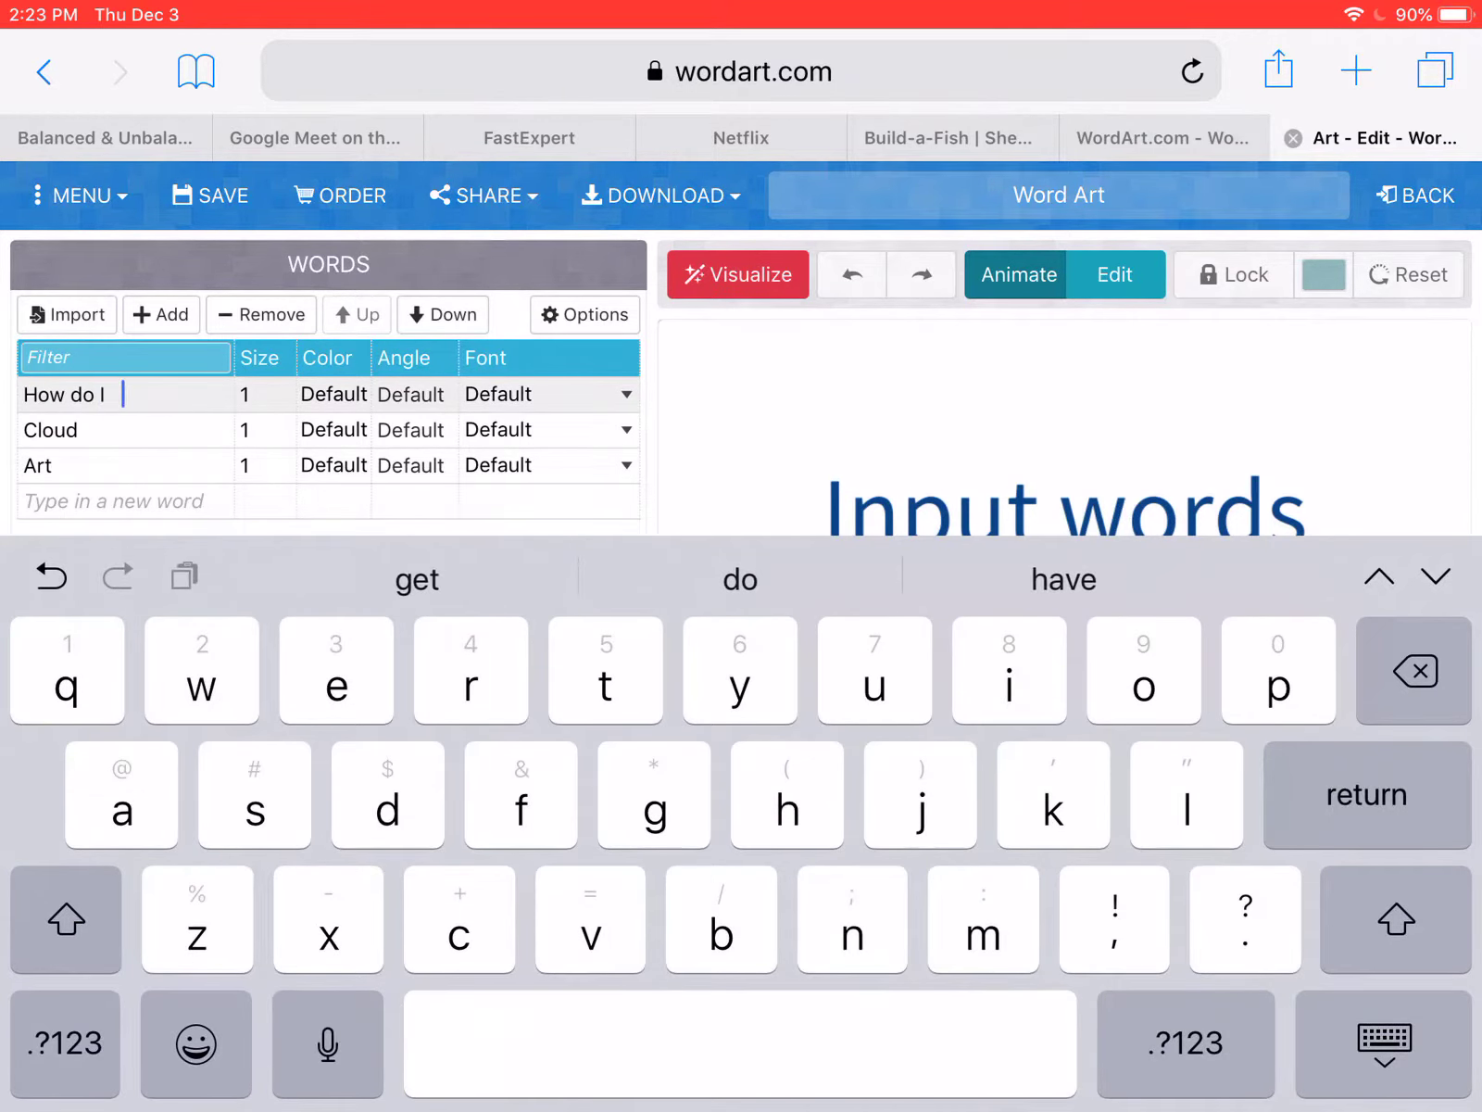
{"action": "type", "text": "do this?"}
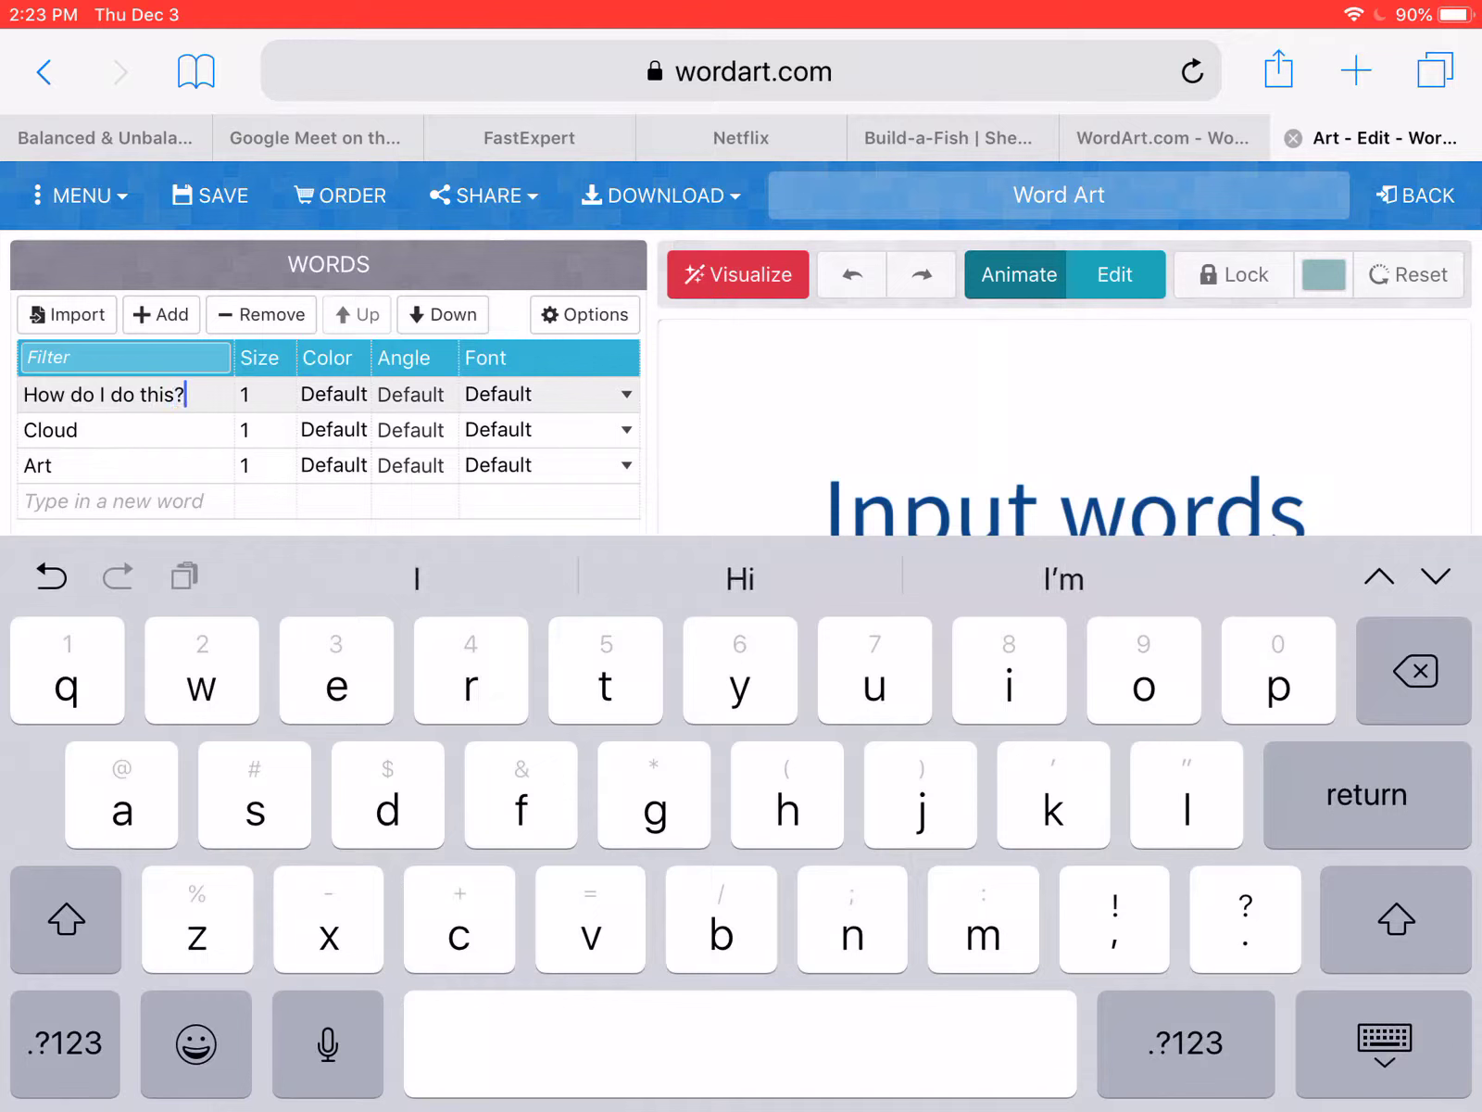
Replace 'Cloud' with the phrase 'Is my screen on', dropping the trailing period.
{"action": "left_click", "coordinate": [51, 430]}
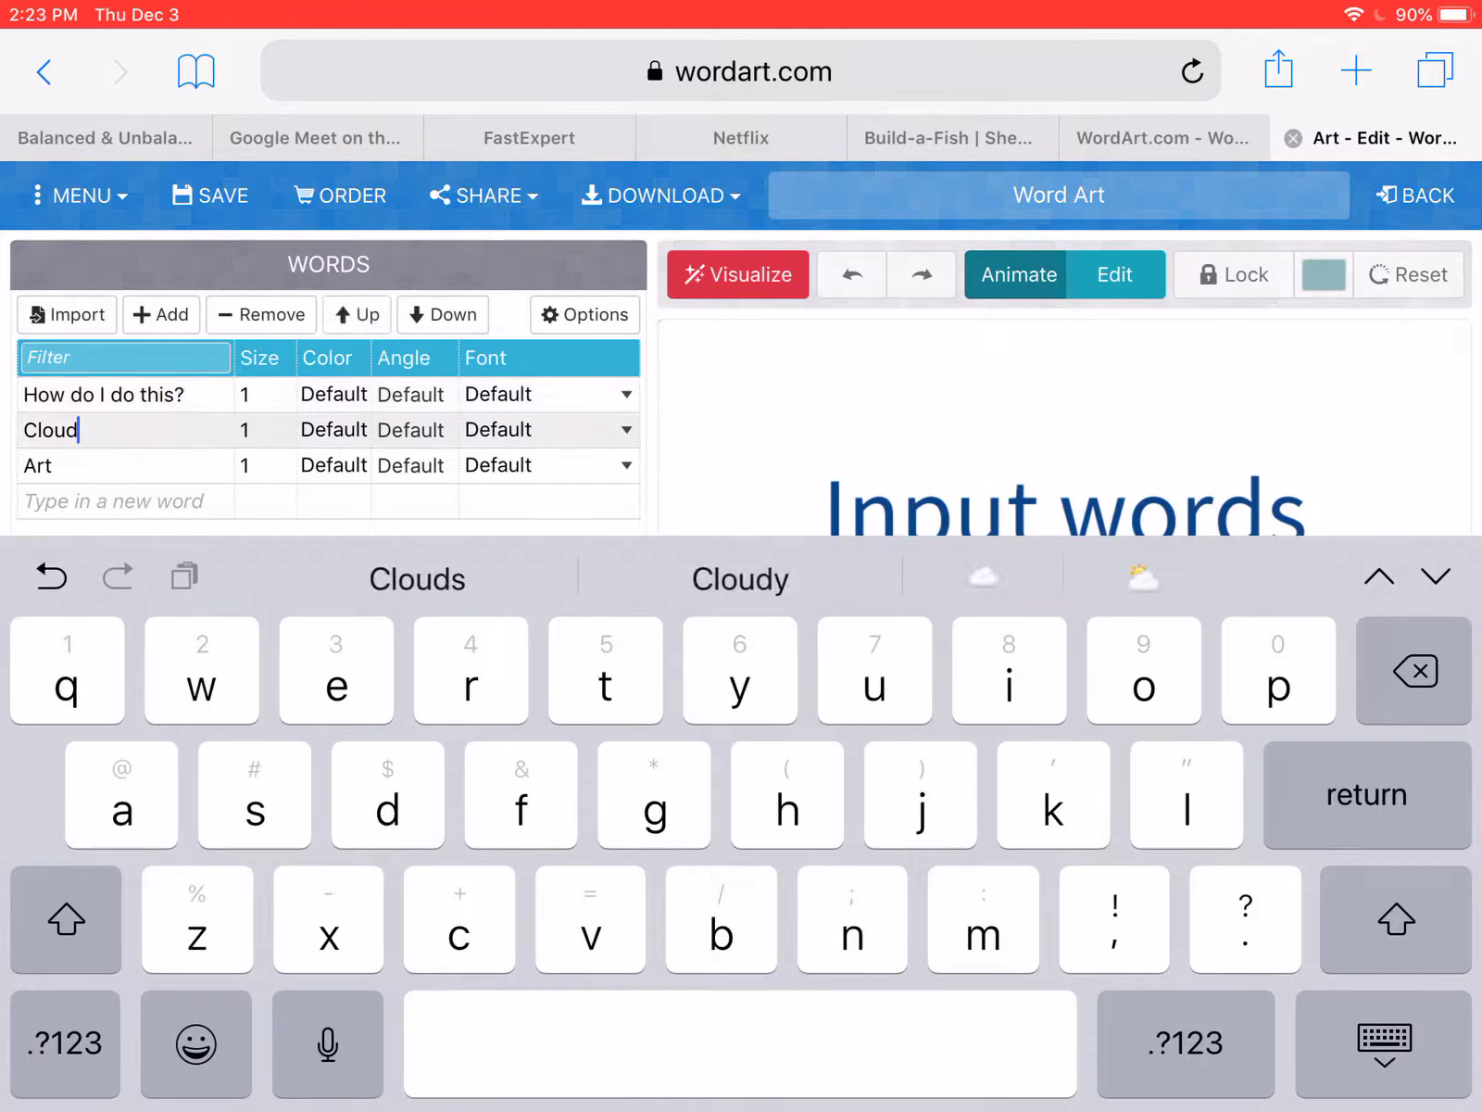
{"action": "left_click", "coordinate": [80, 430]}
{"action": "key", "text": "BackSpace"}
{"action": "key", "text": "BackSpace"}
{"action": "key", "text": "BackSpace"}
{"action": "key", "text": "BackSpace"}
{"action": "key", "text": "BackSpace"}
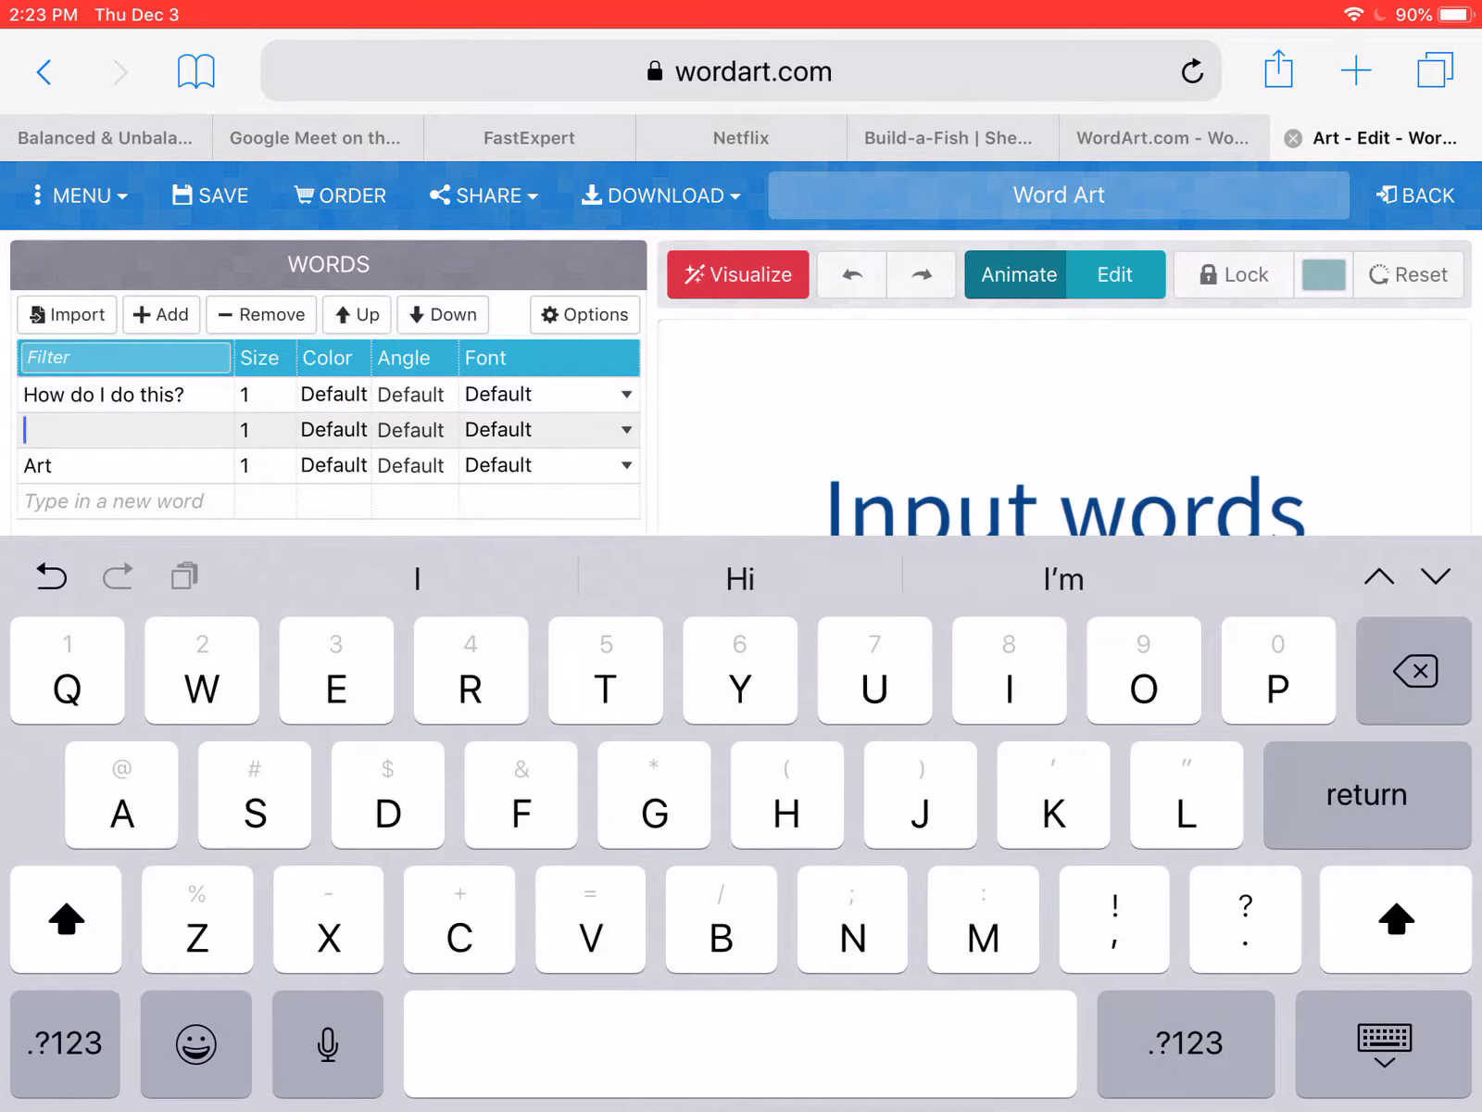
{"action": "type", "text": "Is my "}
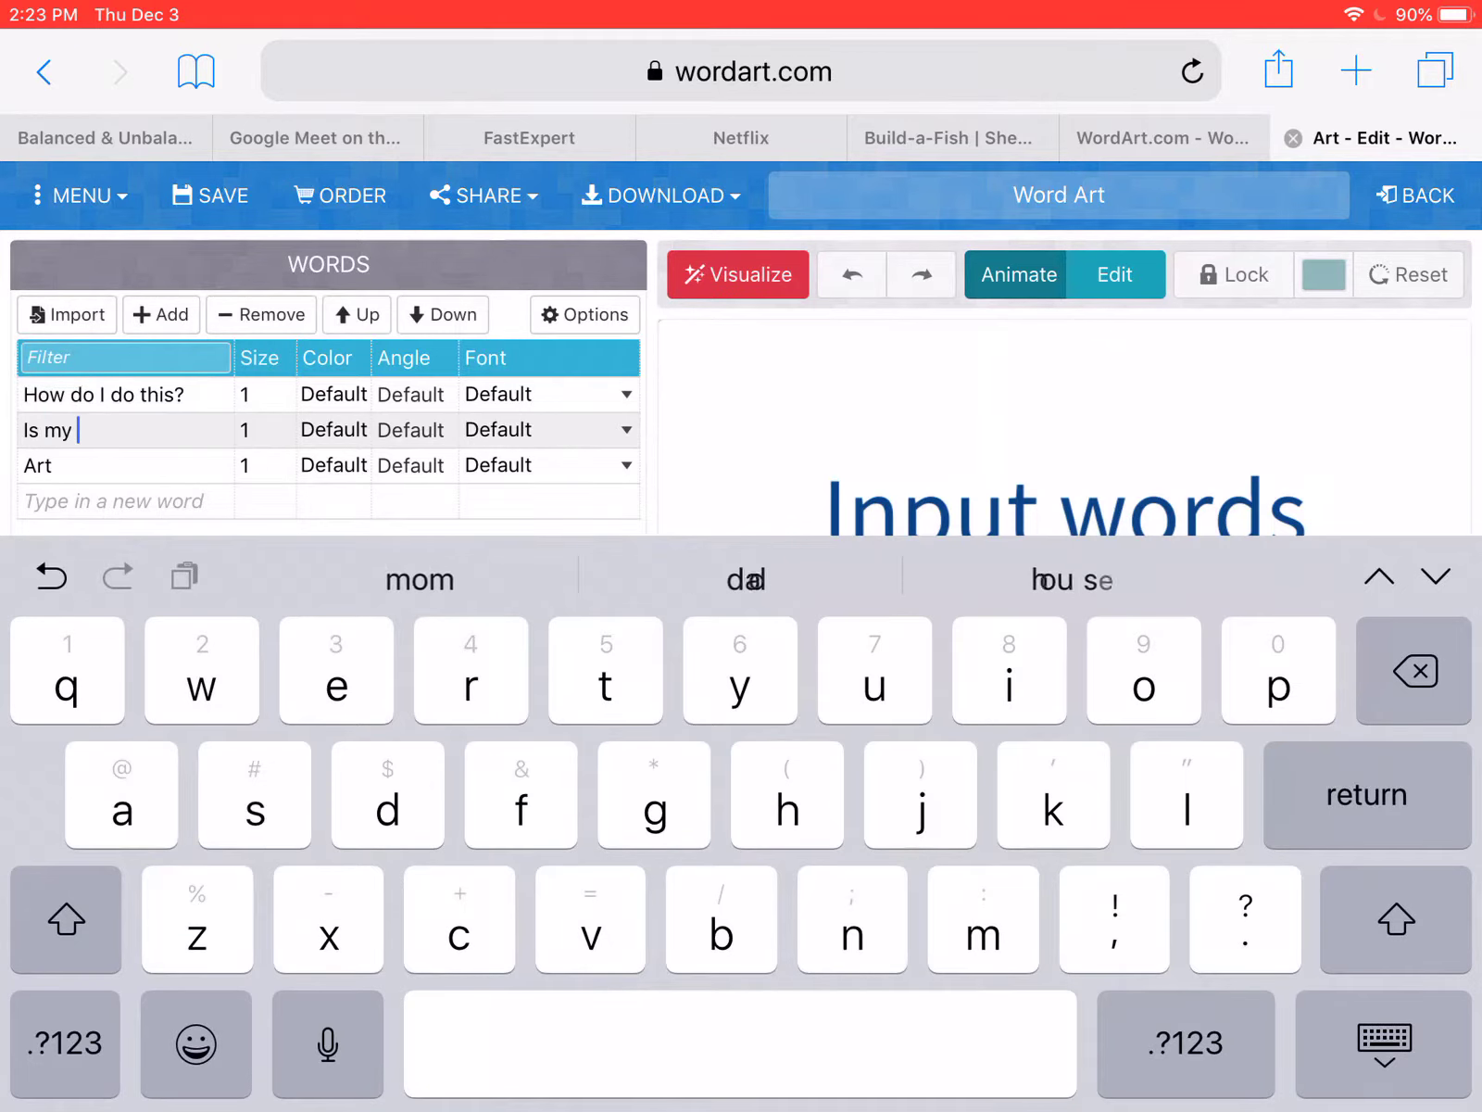
{"action": "type", "text": "screen o"}
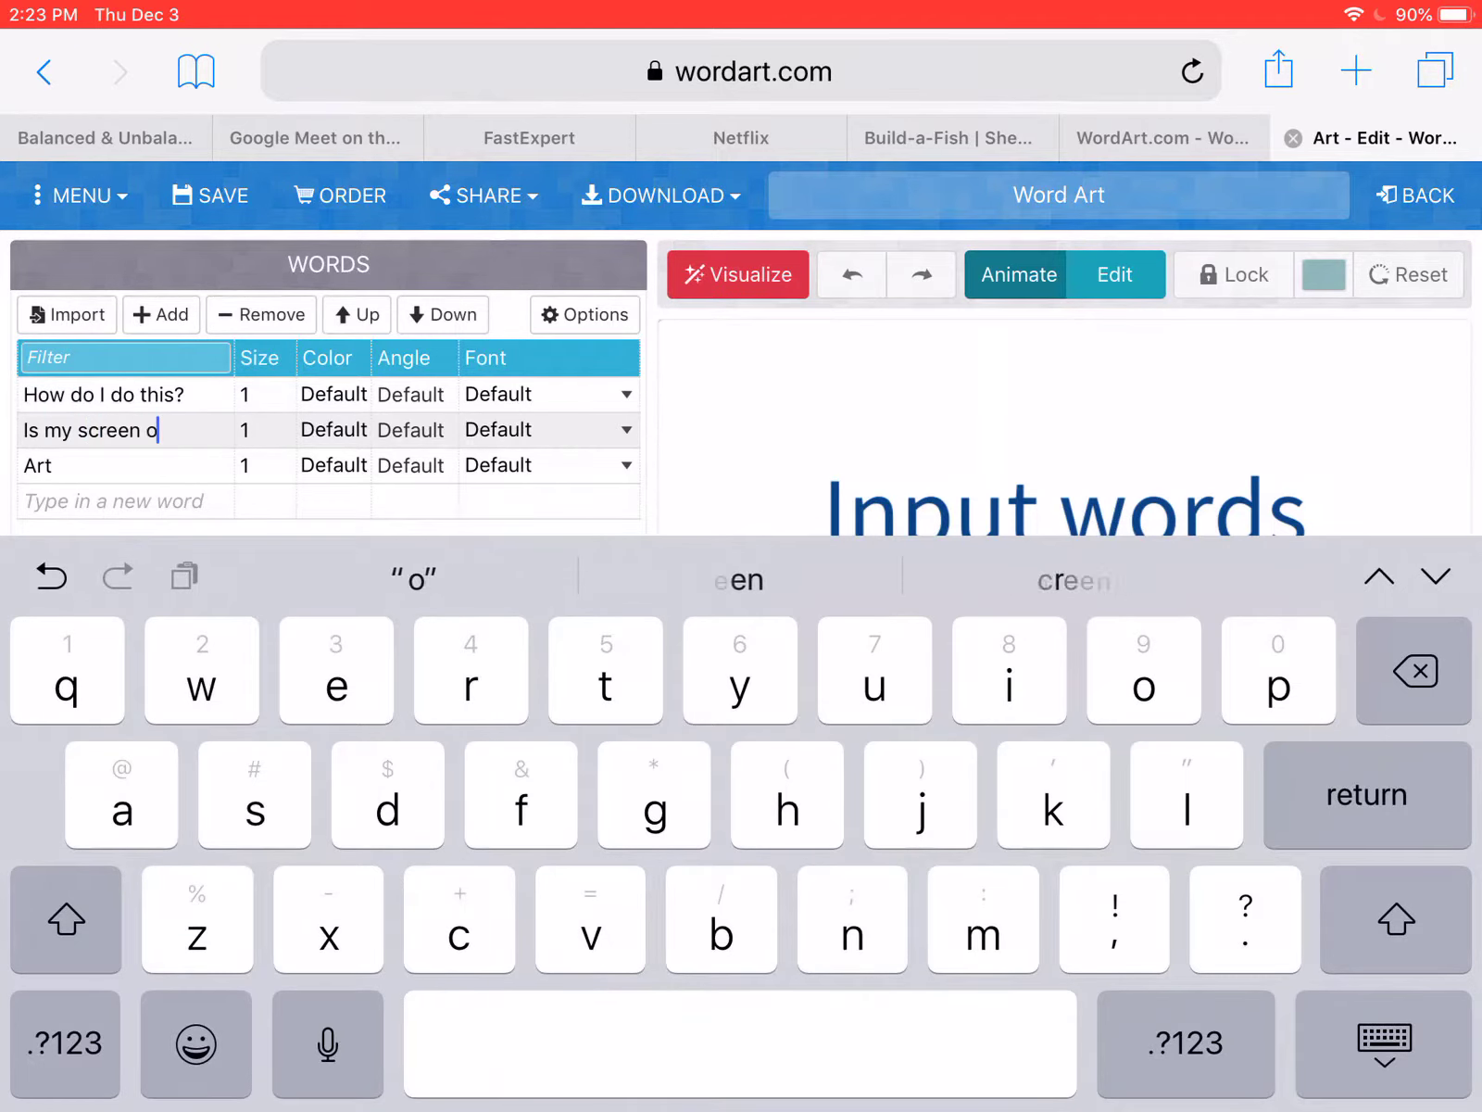
{"action": "type", "text": "n."}
{"action": "key", "text": "BackSpace"}
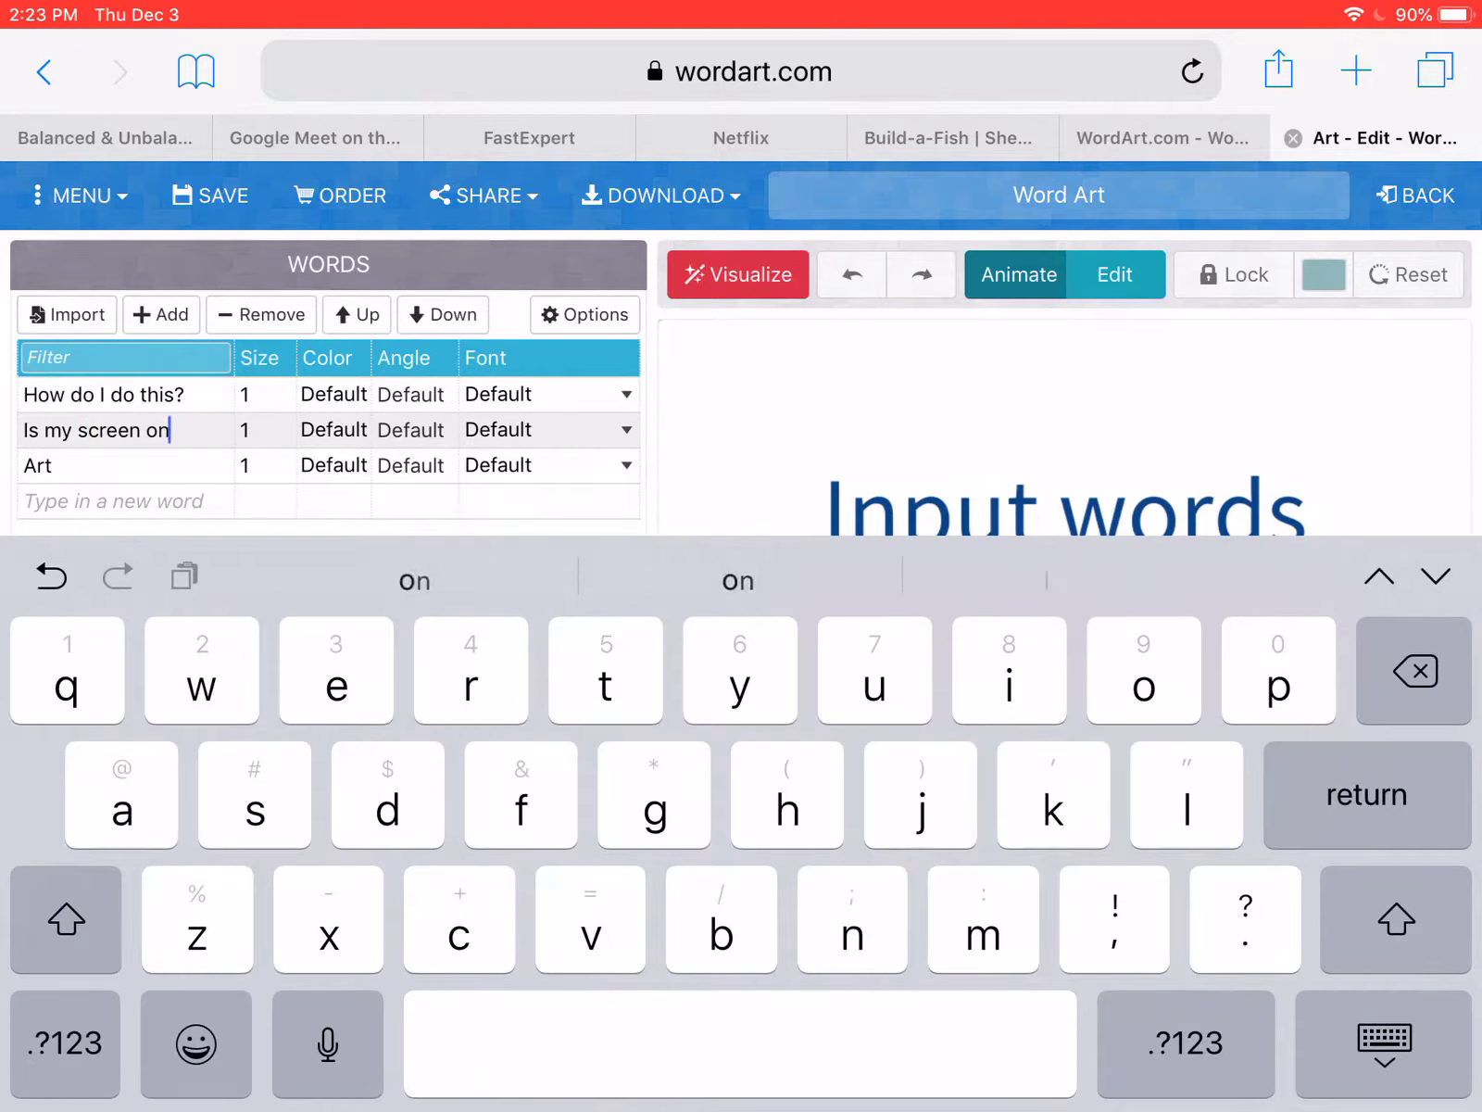
Add the question mark to 'Is my screen on?' and replace 'Art' with 'Pandemic'.
{"action": "type", "text": "?"}
{"action": "left_click", "coordinate": [56, 465]}
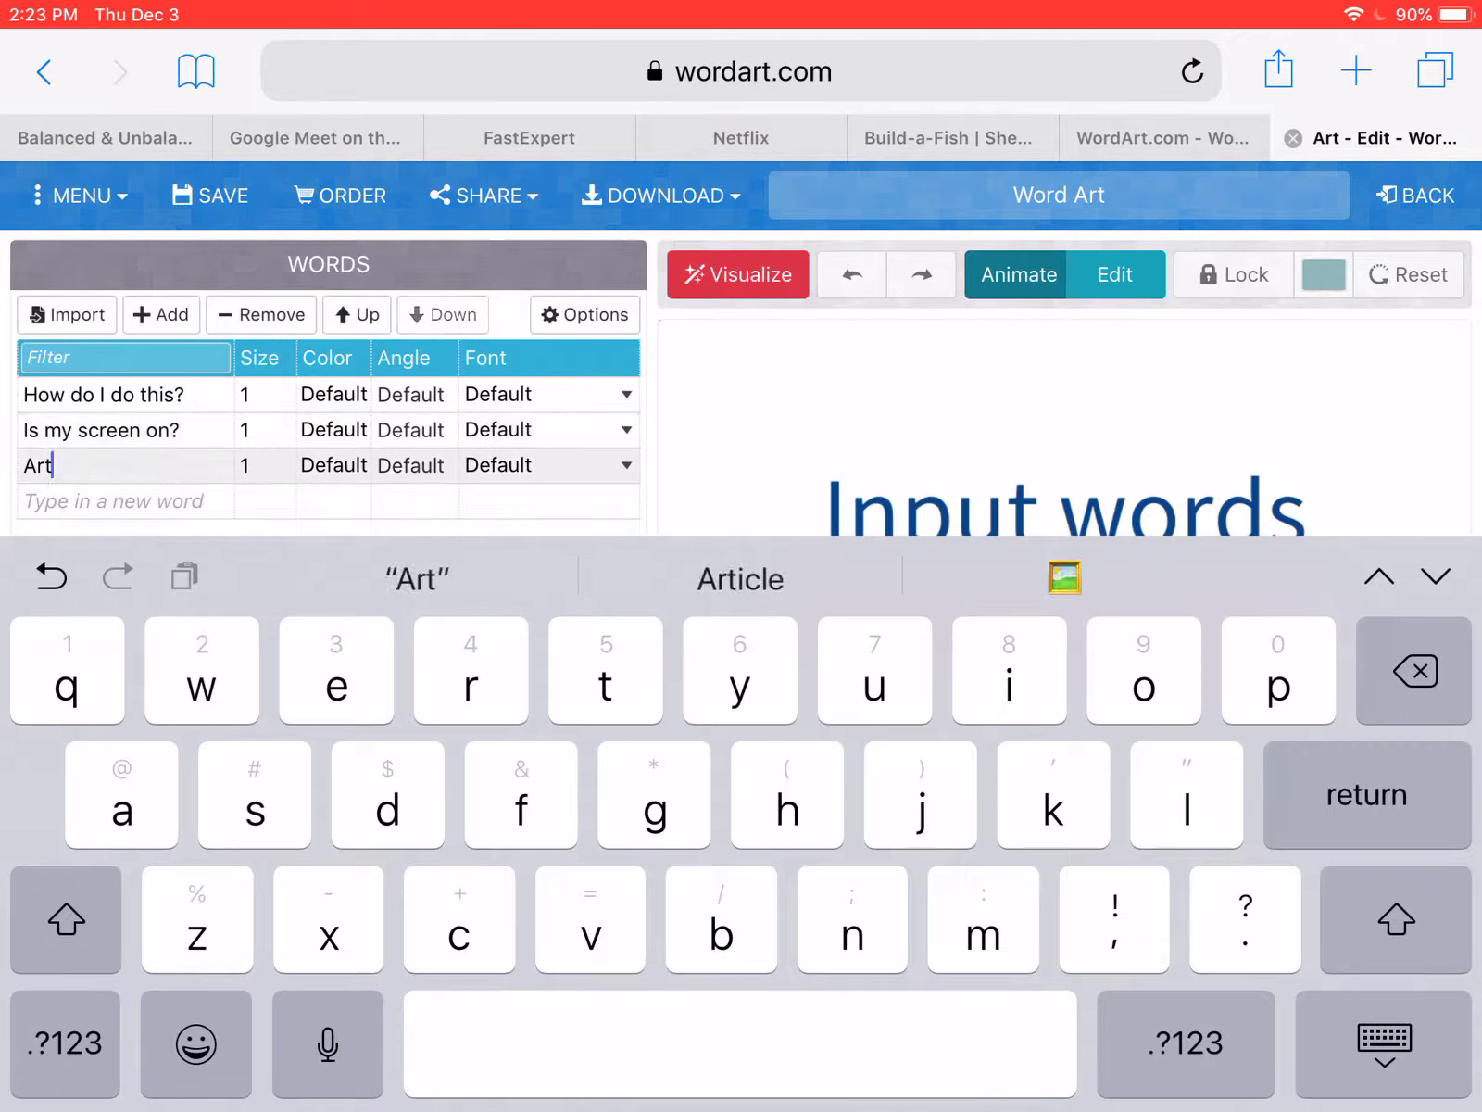
{"action": "key", "text": "BackSpace"}
{"action": "key", "text": "BackSpace"}
{"action": "key", "text": "BackSpace"}
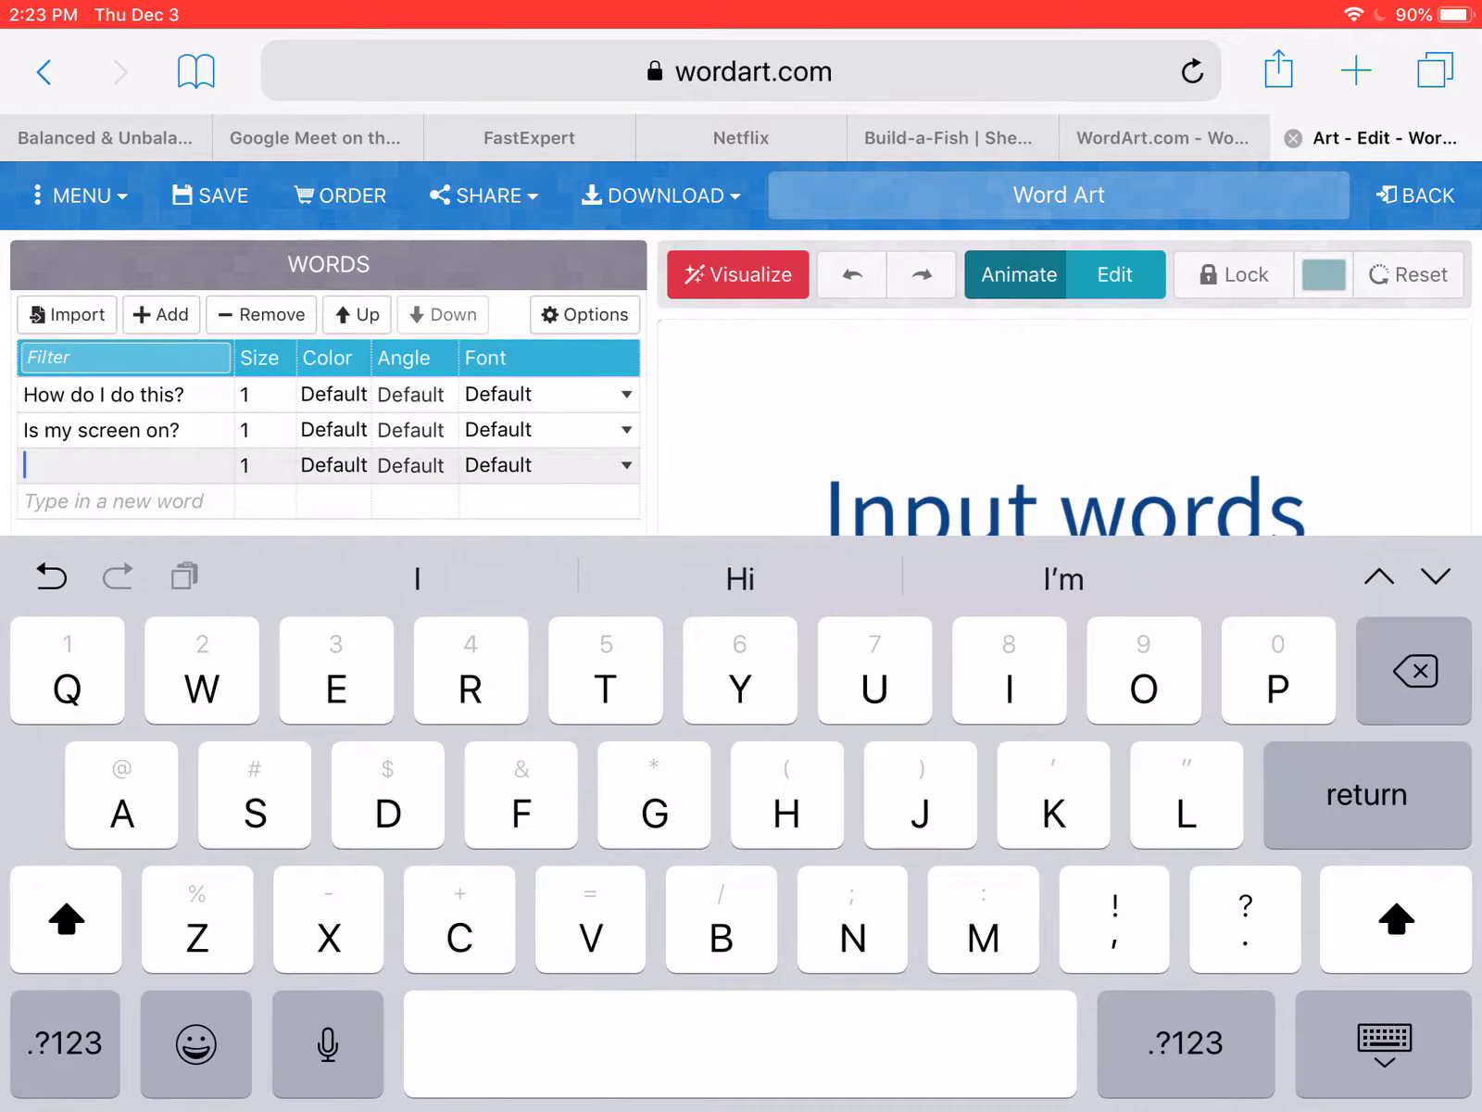
{"action": "type", "text": "Pandemic"}
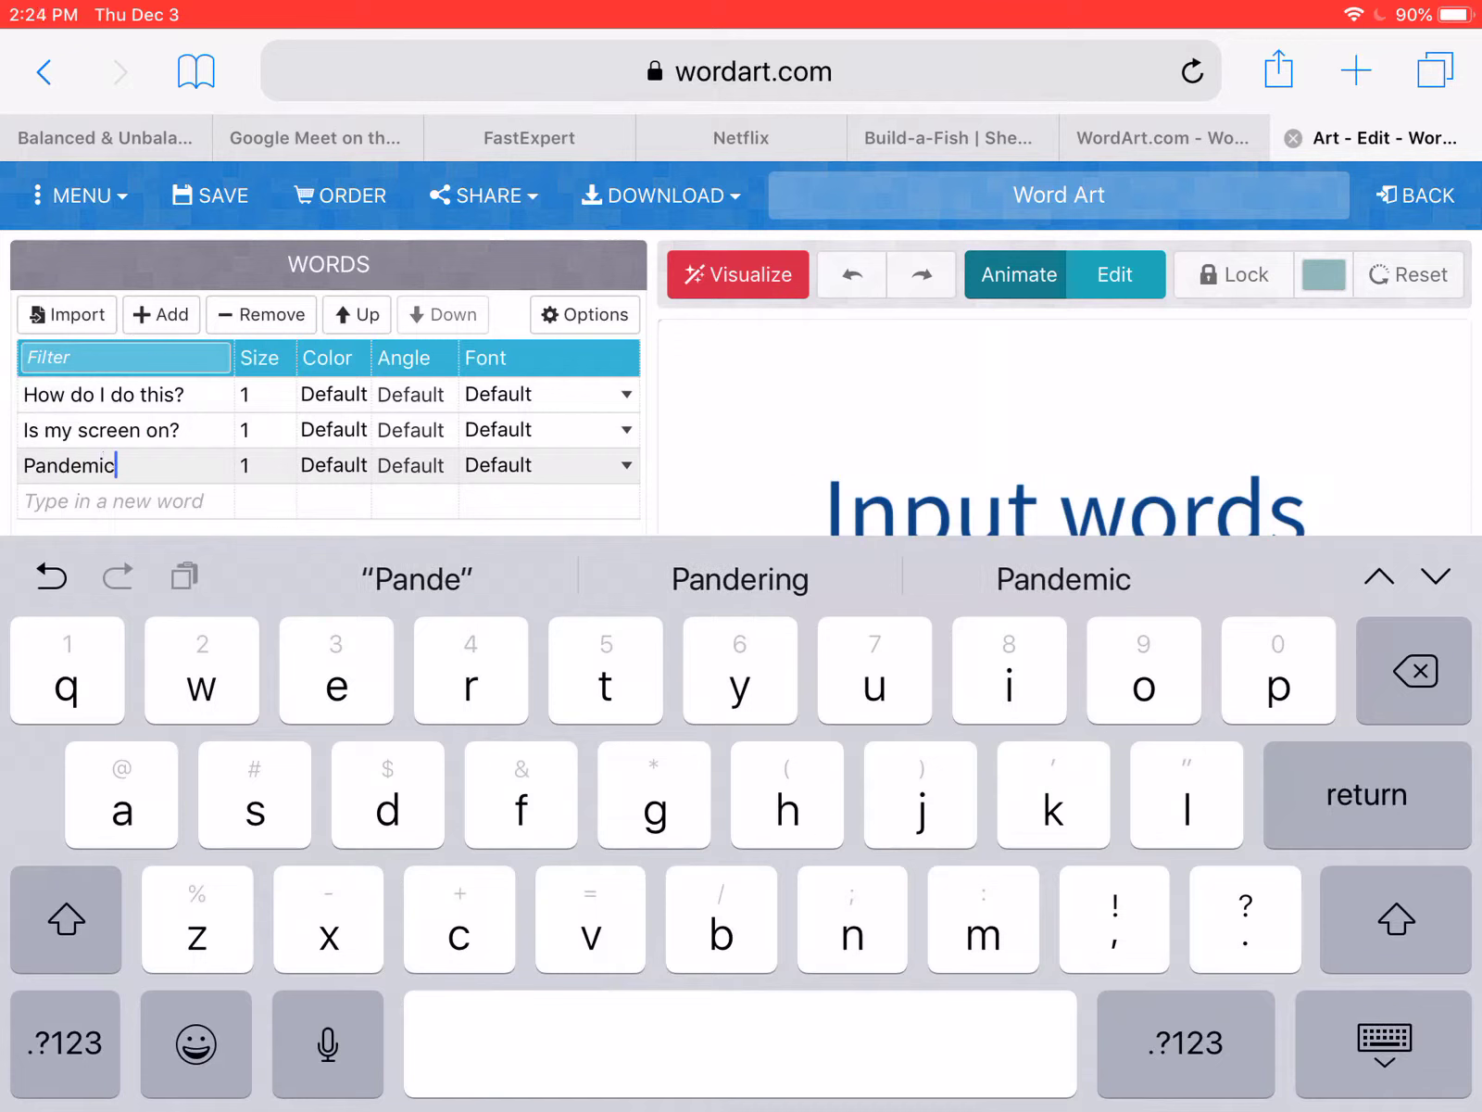
{"action": "key", "text": "Return"}
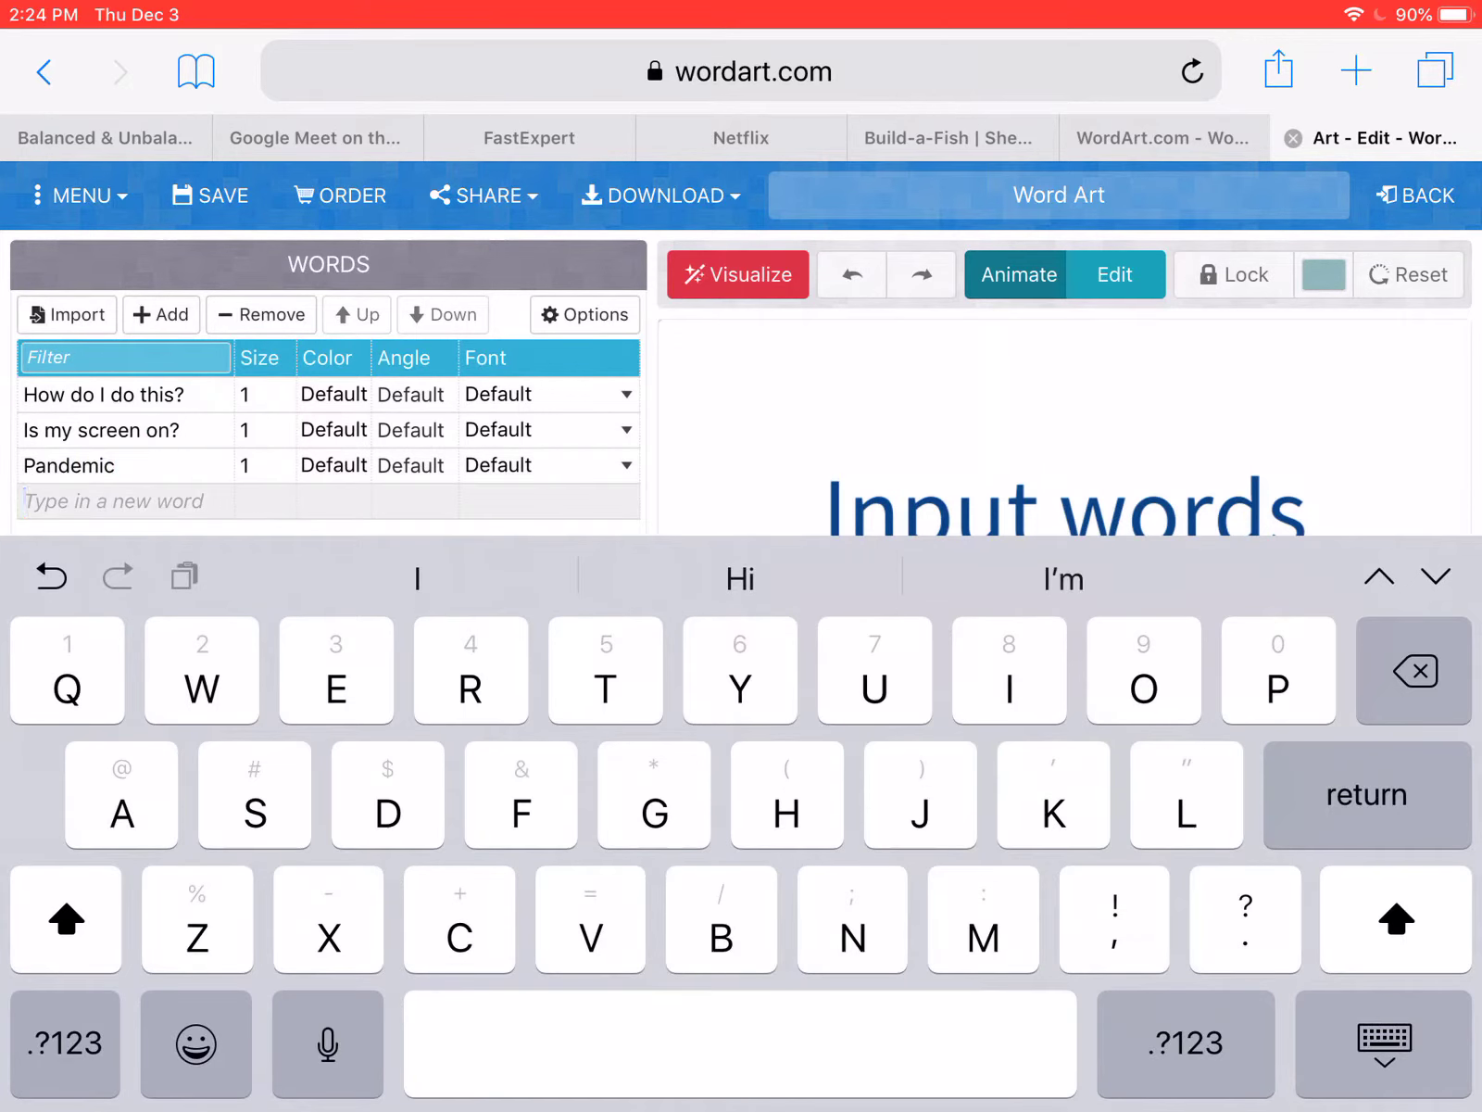
Add the entries 'Do you have a mask', 'HJBJUBhih' and '(Bigyu'.
{"action": "type", "text": "Do you "}
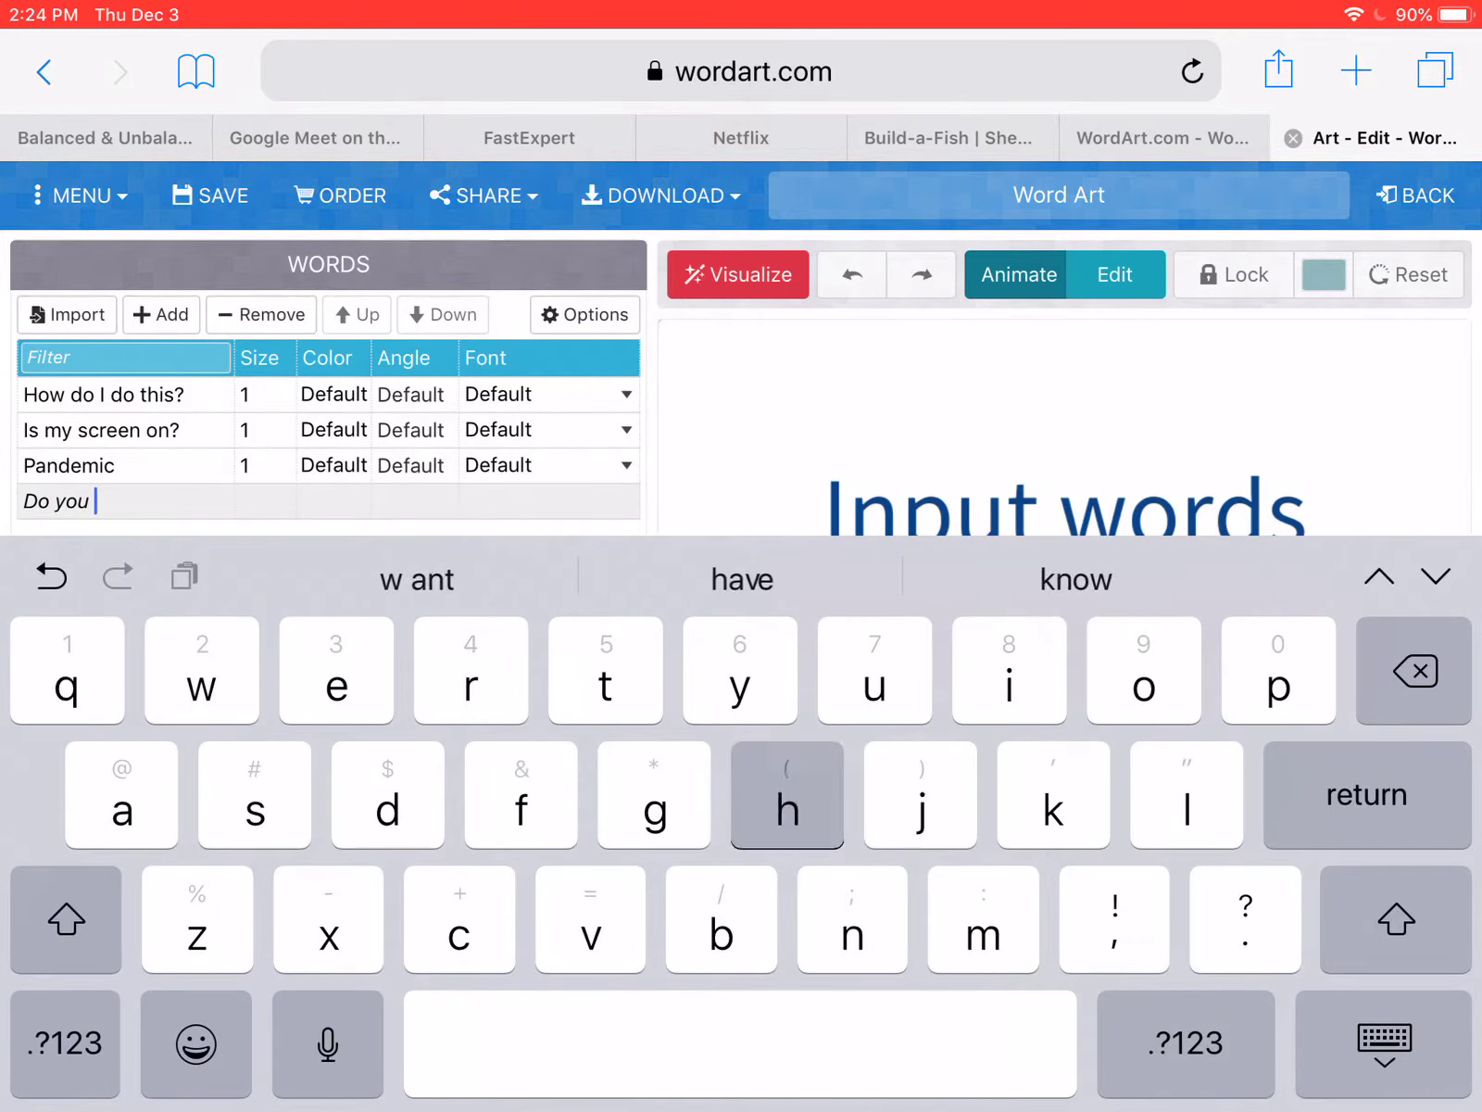
{"action": "type", "text": "have a m"}
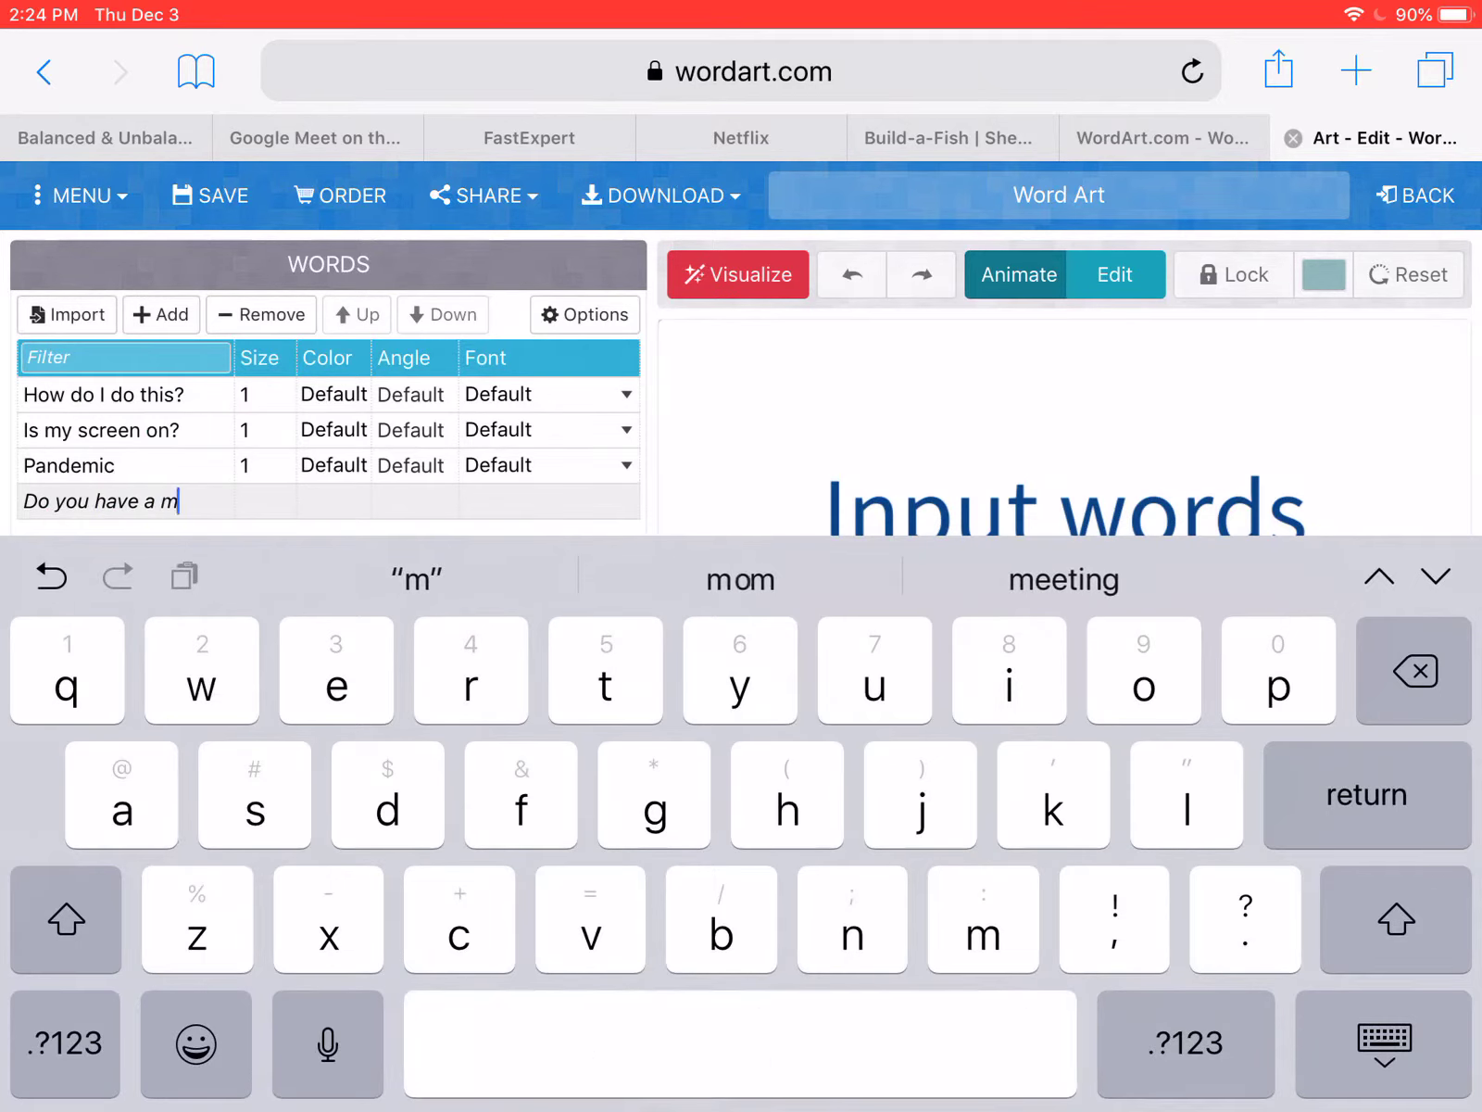
{"action": "type", "text": "ask"}
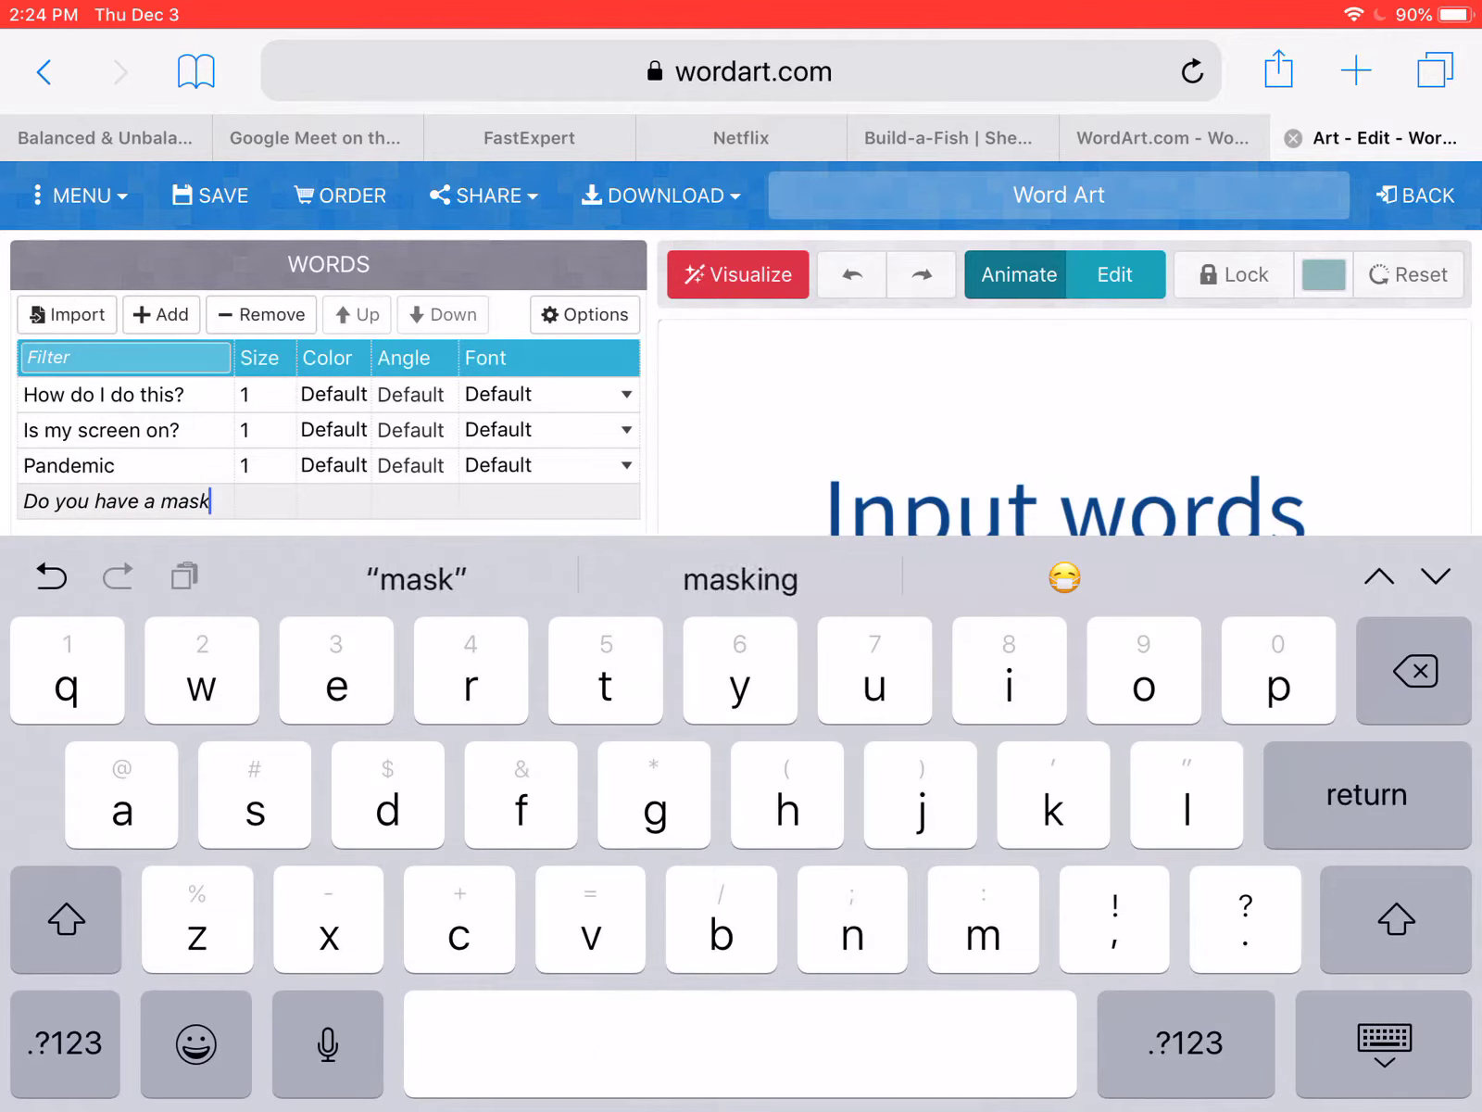
{"action": "key", "text": "Return"}
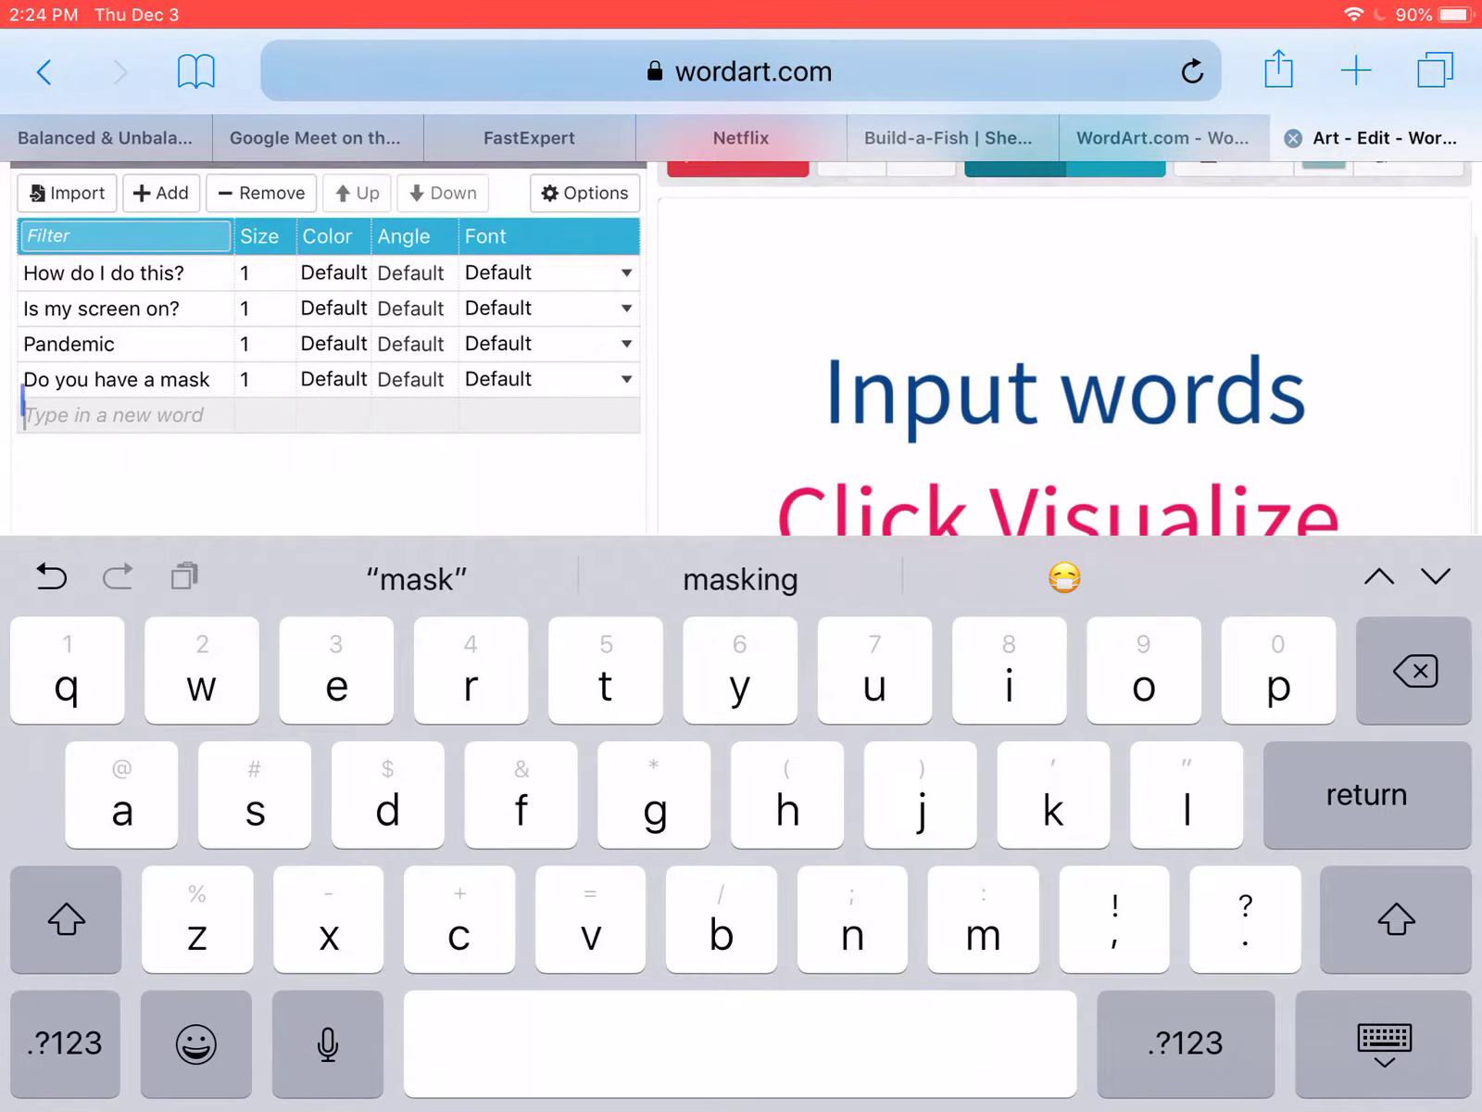
{"action": "type", "text": "HJBJUBhih"}
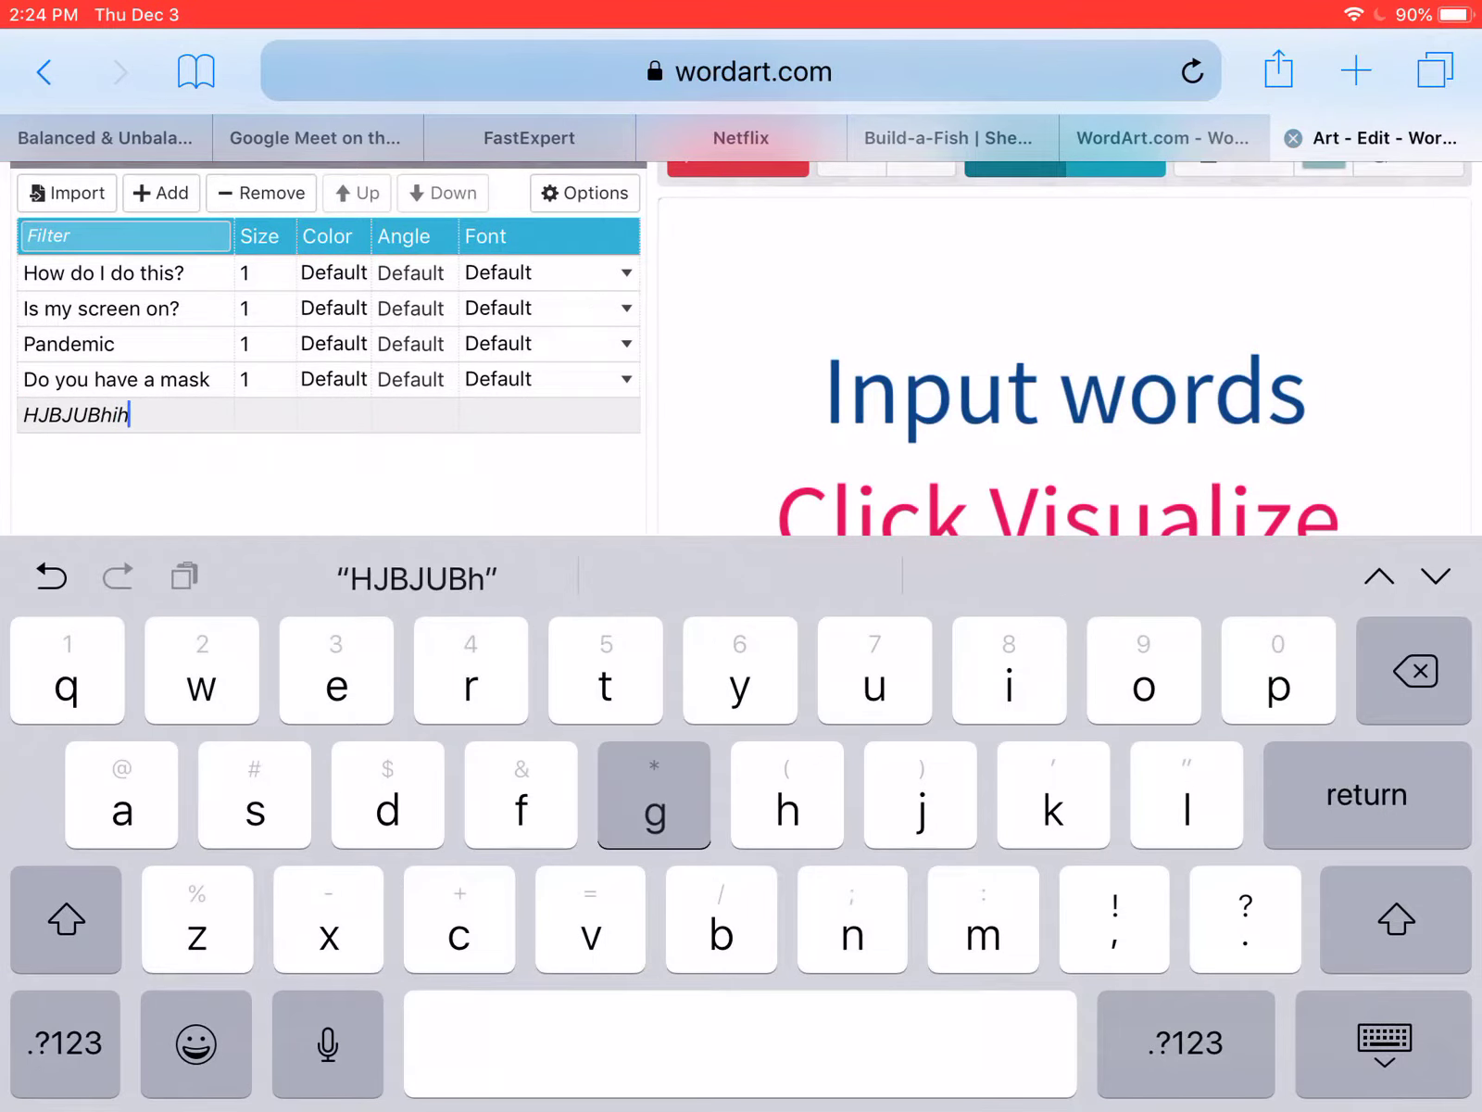
{"action": "key", "text": "Return"}
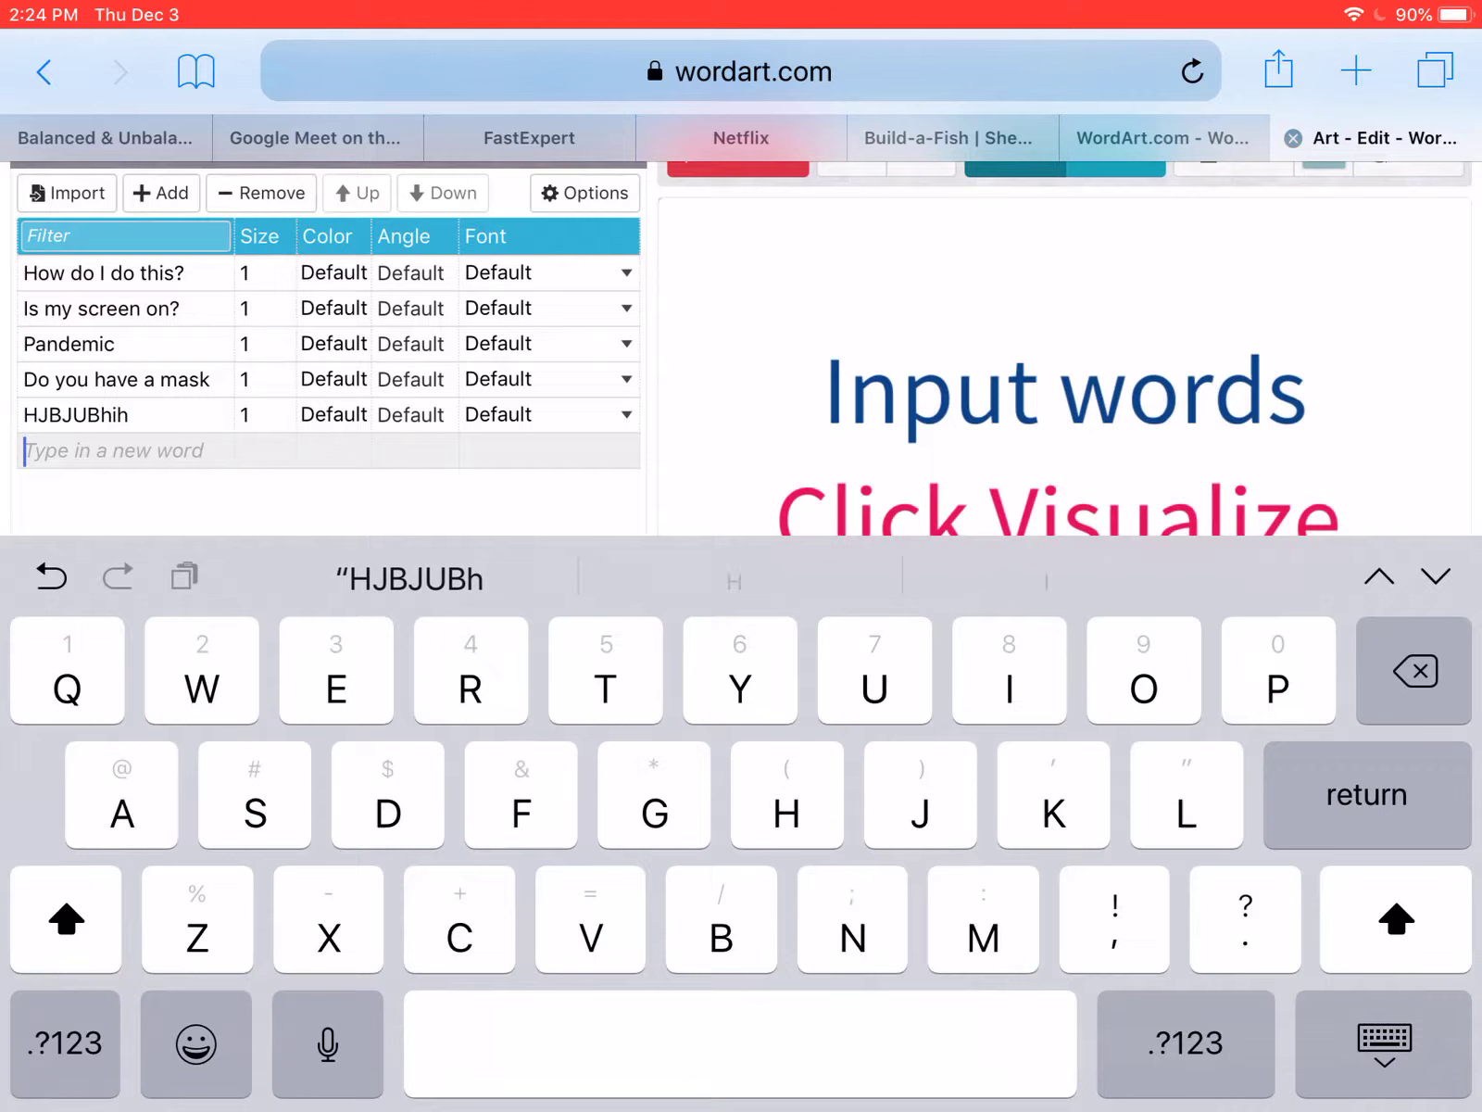
{"action": "type", "text": "(Big"}
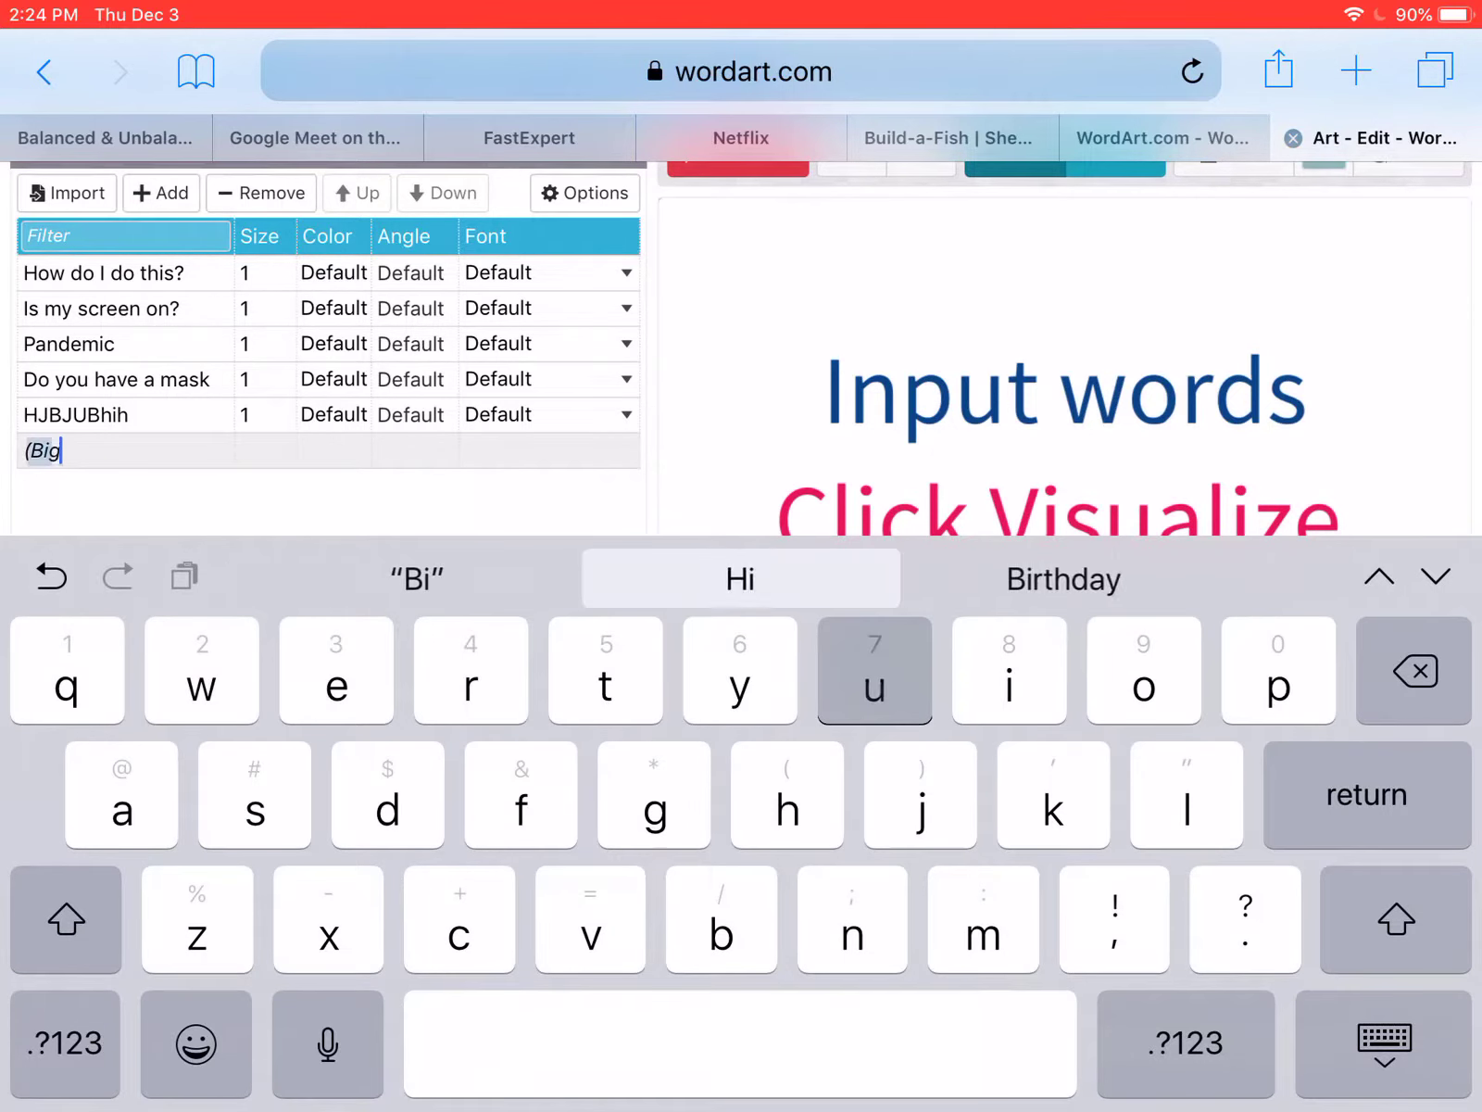
{"action": "type", "text": "yu"}
{"action": "key", "text": "Return"}
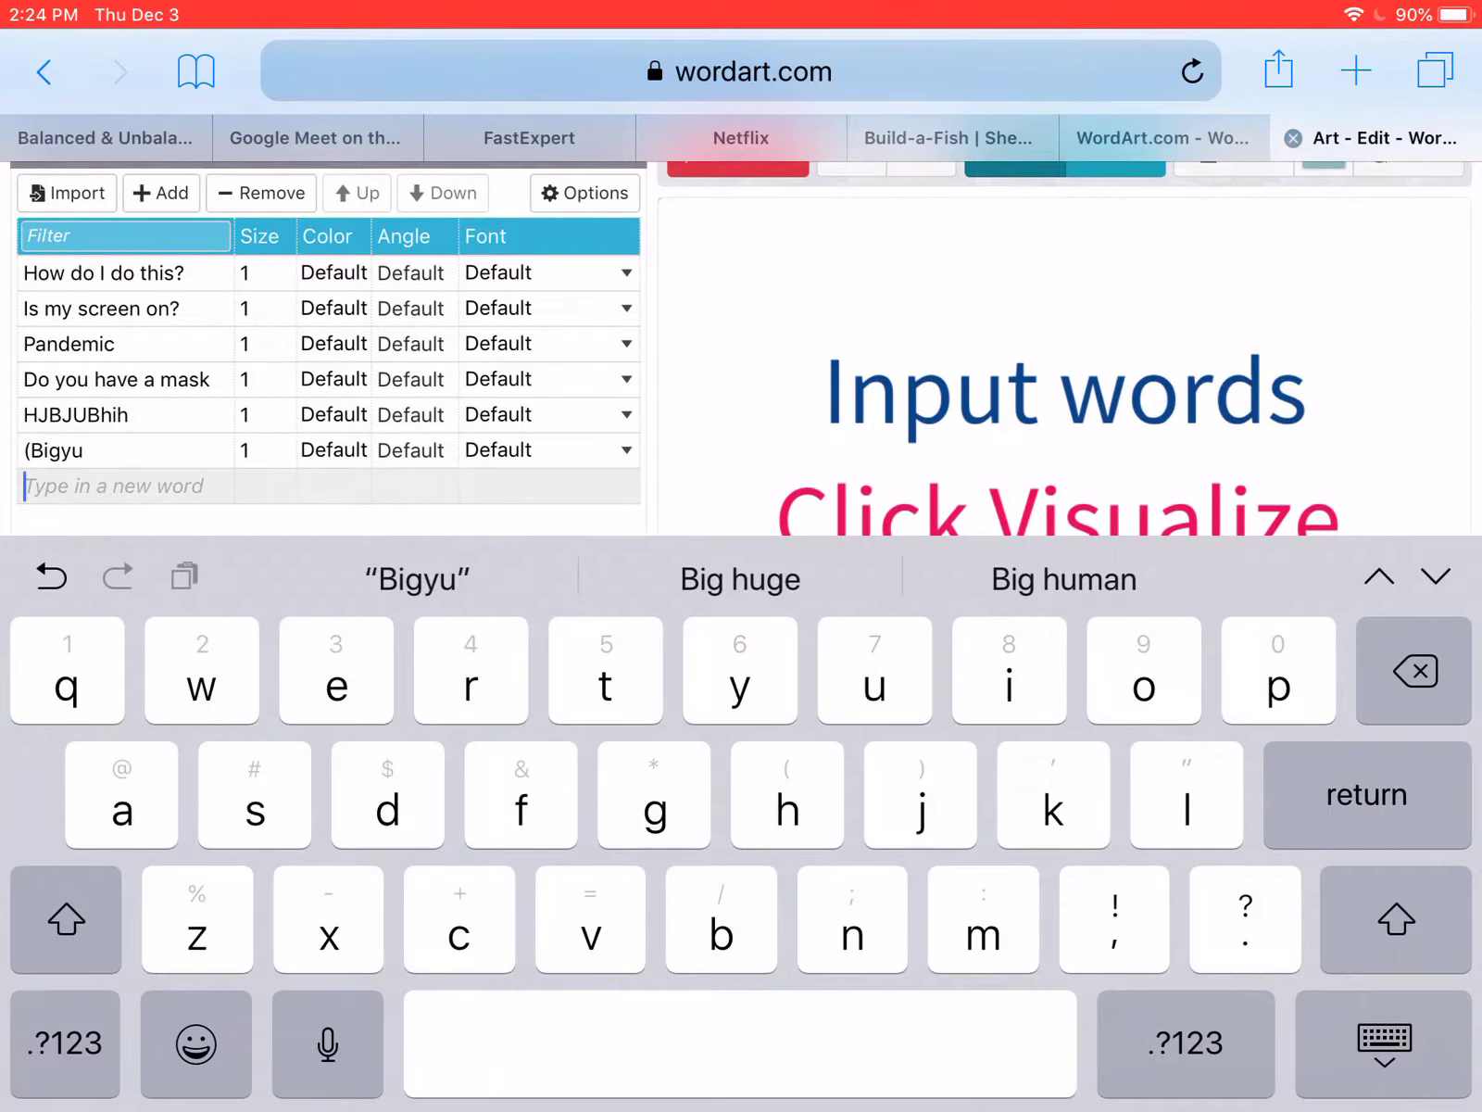
{"action": "left_click", "coordinate": [1383, 1043]}
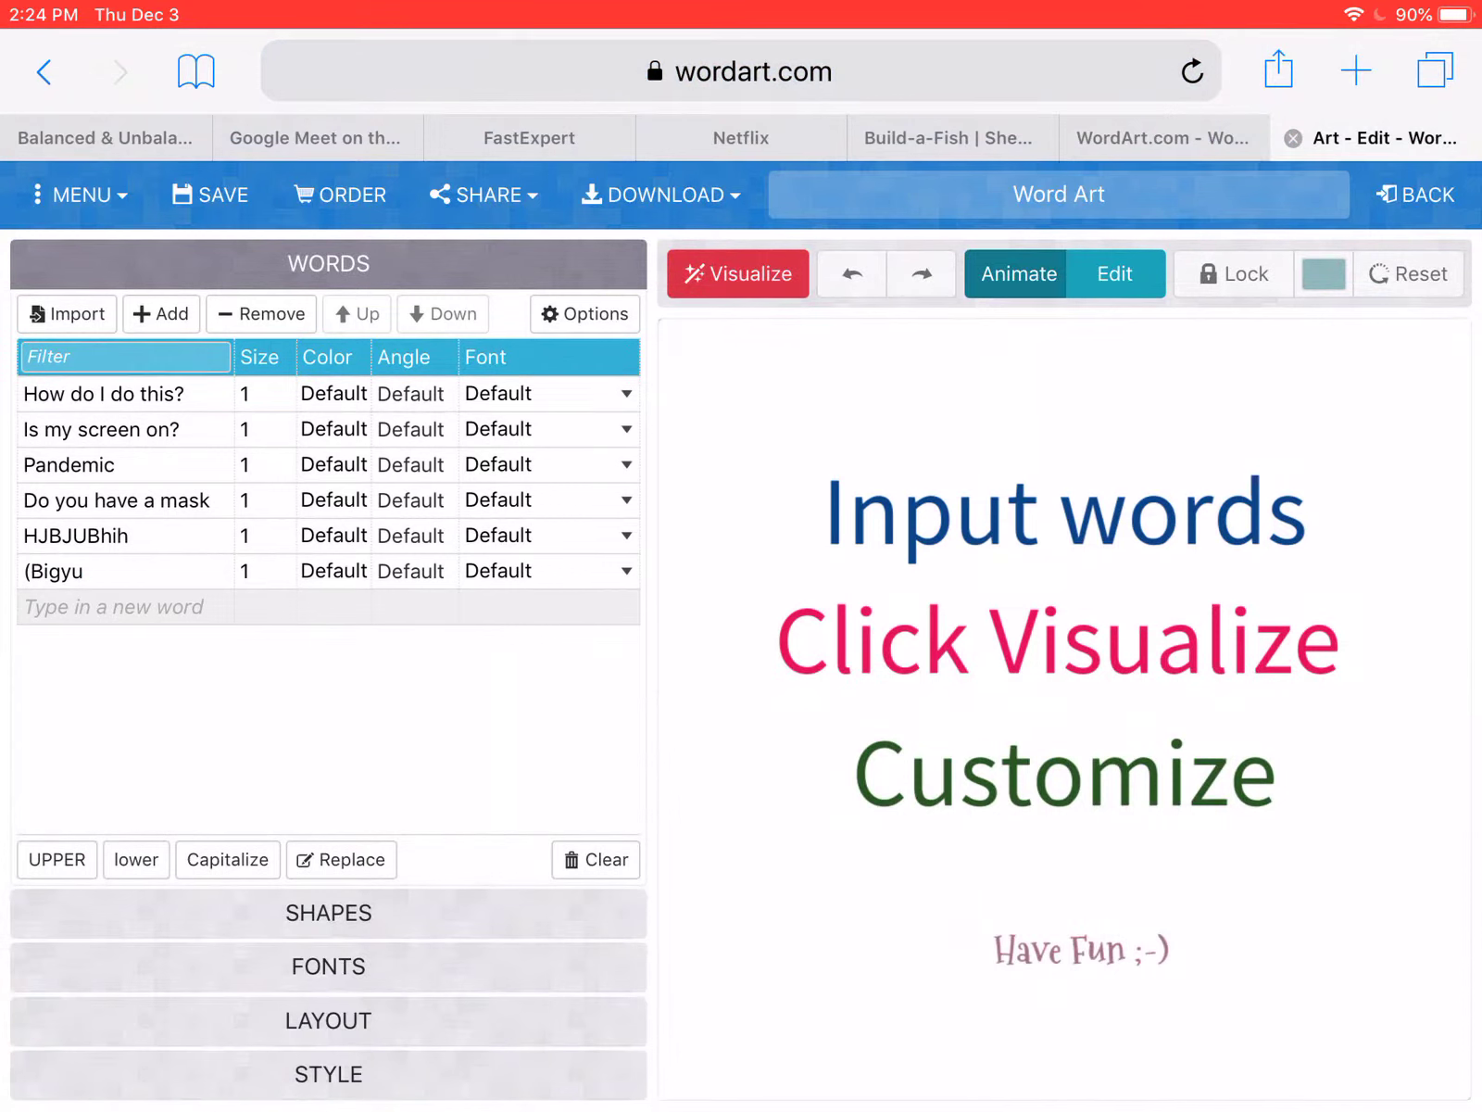
Filter the shapes by 'Mask' and select the blue surgical mask.
{"action": "left_click", "coordinate": [329, 913]}
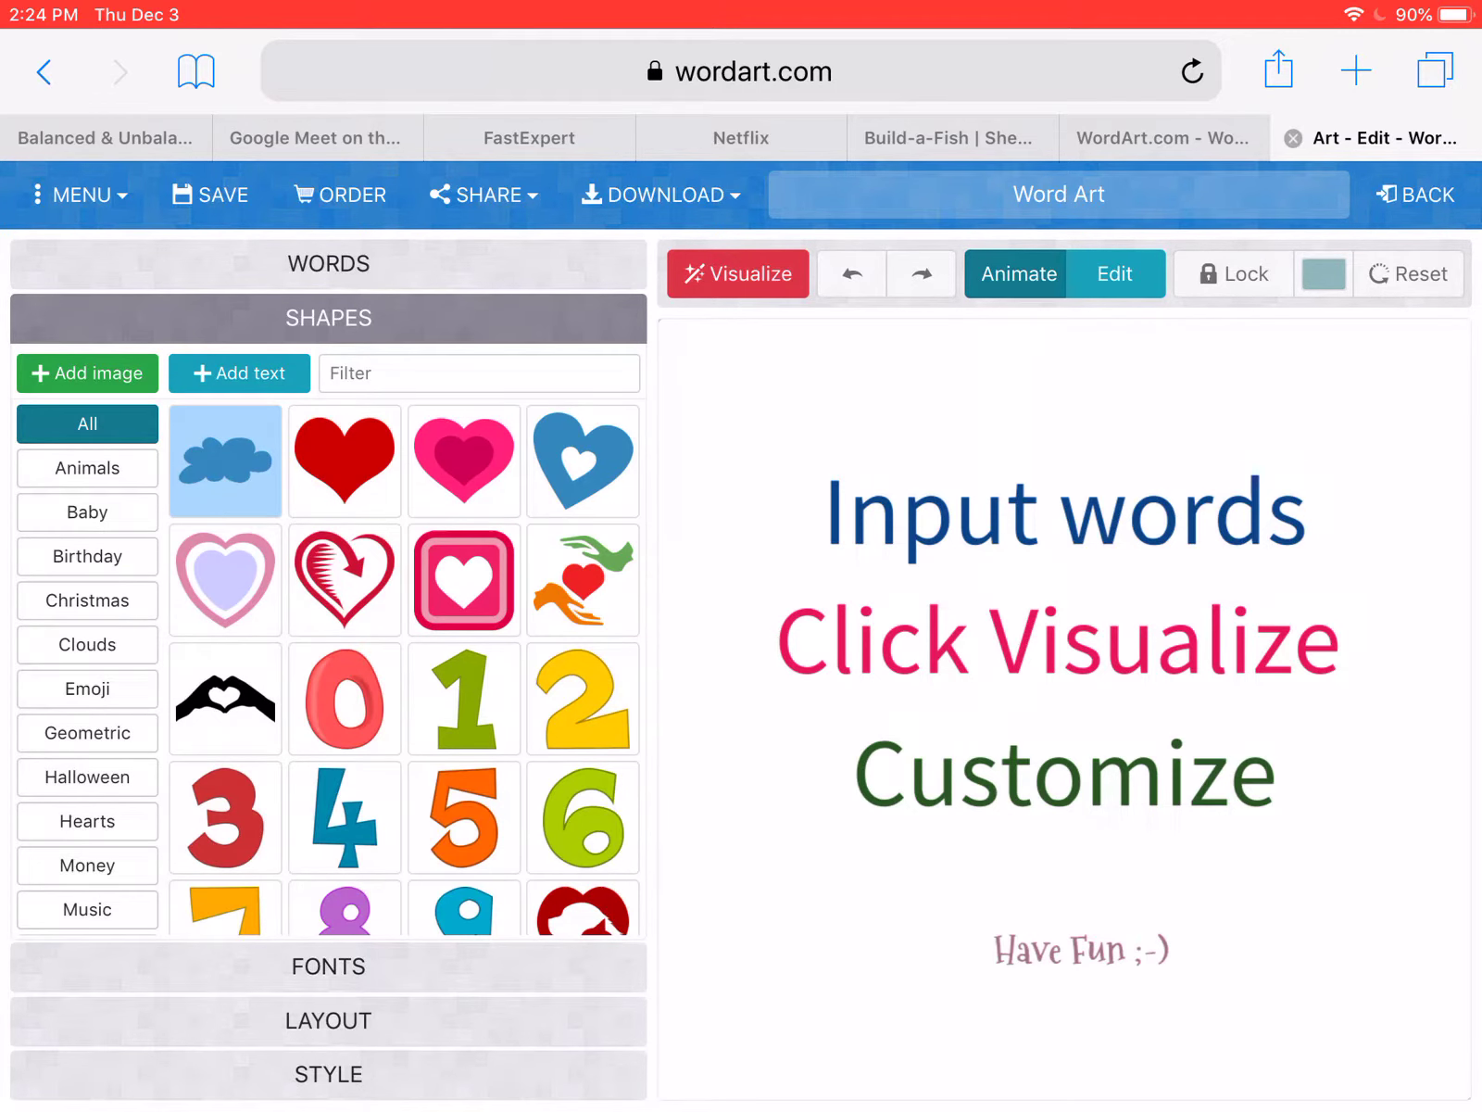
{"action": "left_click", "coordinate": [479, 372]}
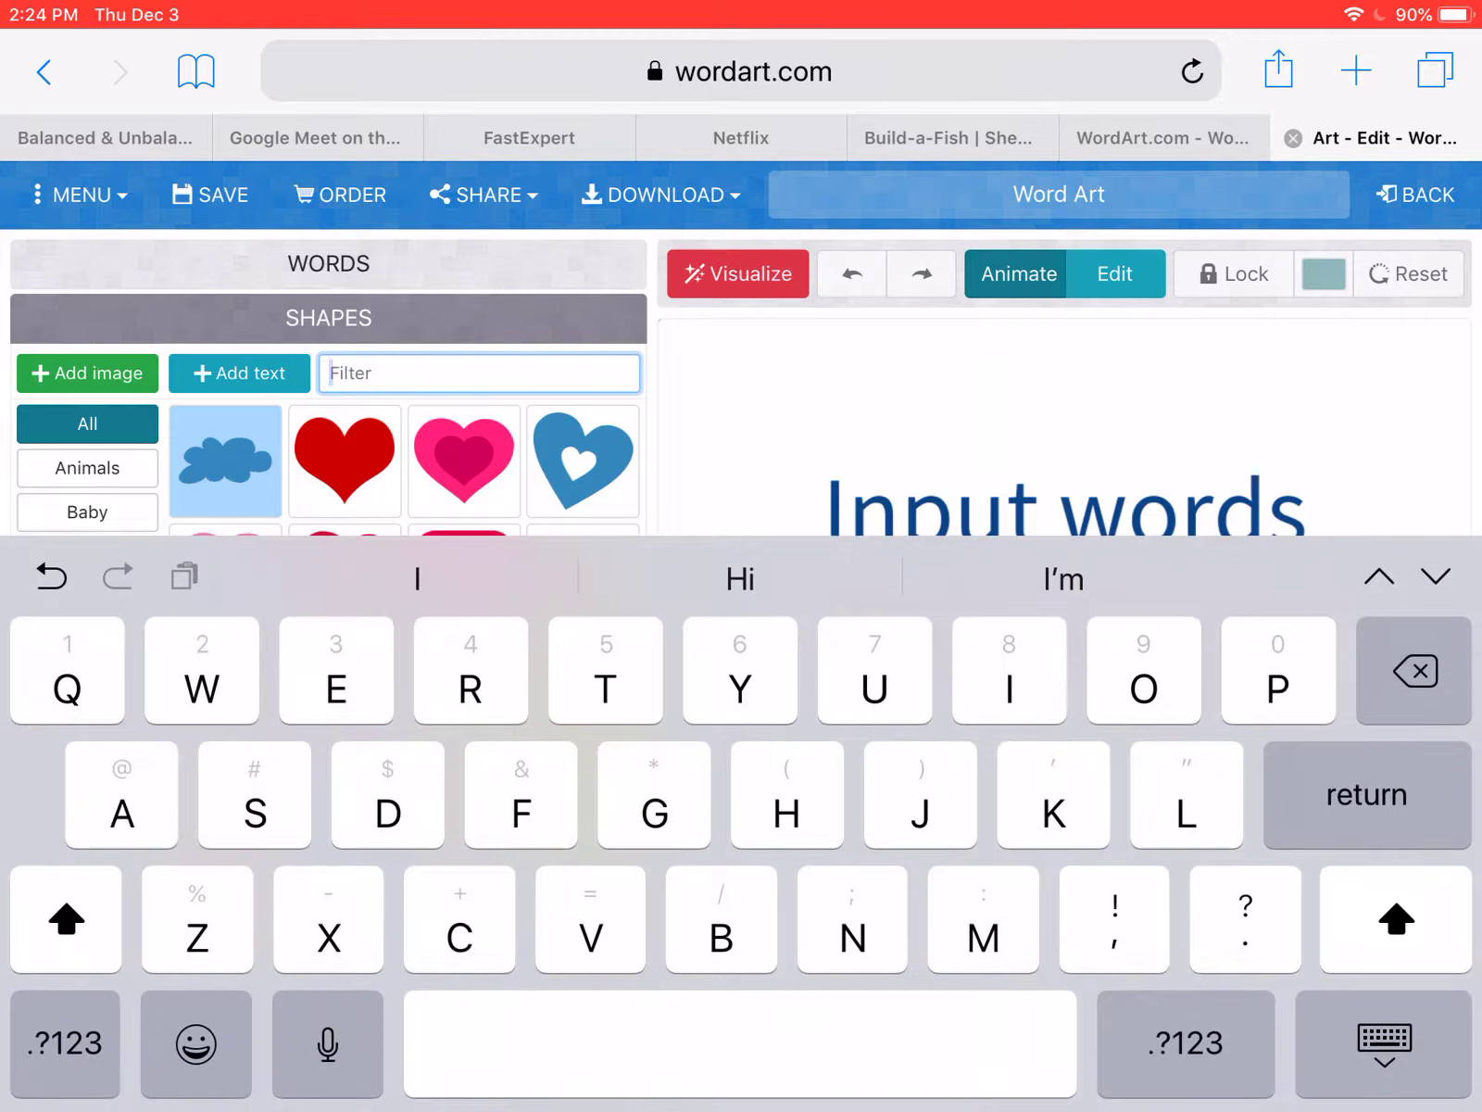
{"action": "type", "text": "Mask"}
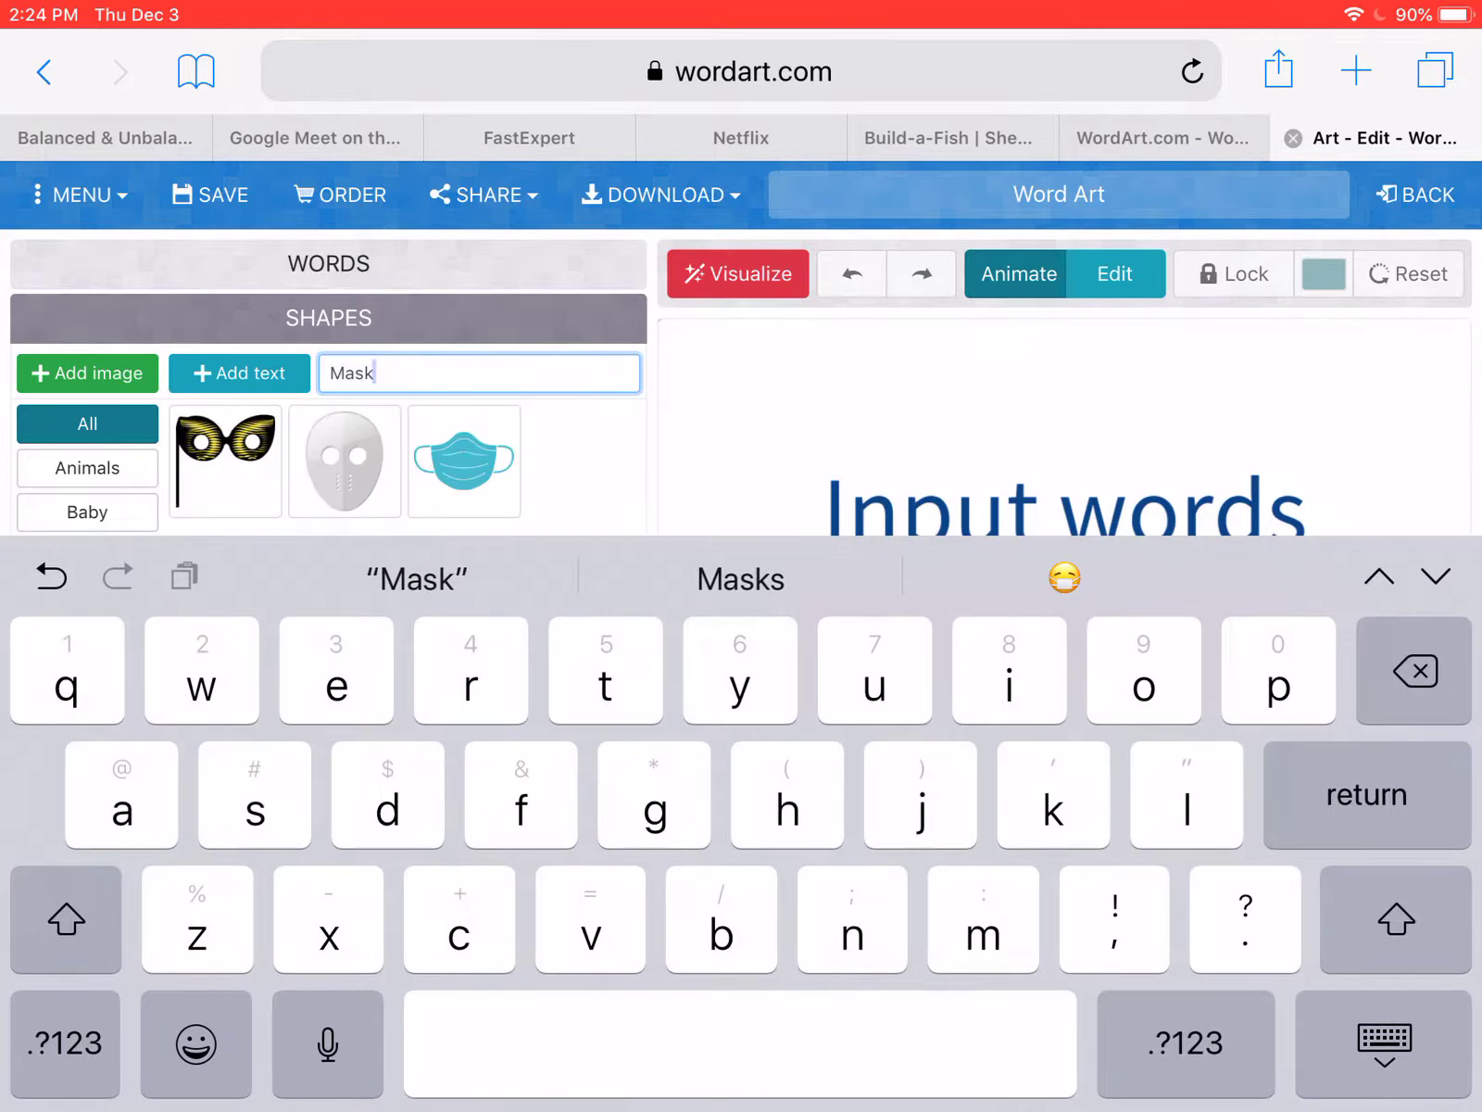
{"action": "left_click", "coordinate": [464, 461]}
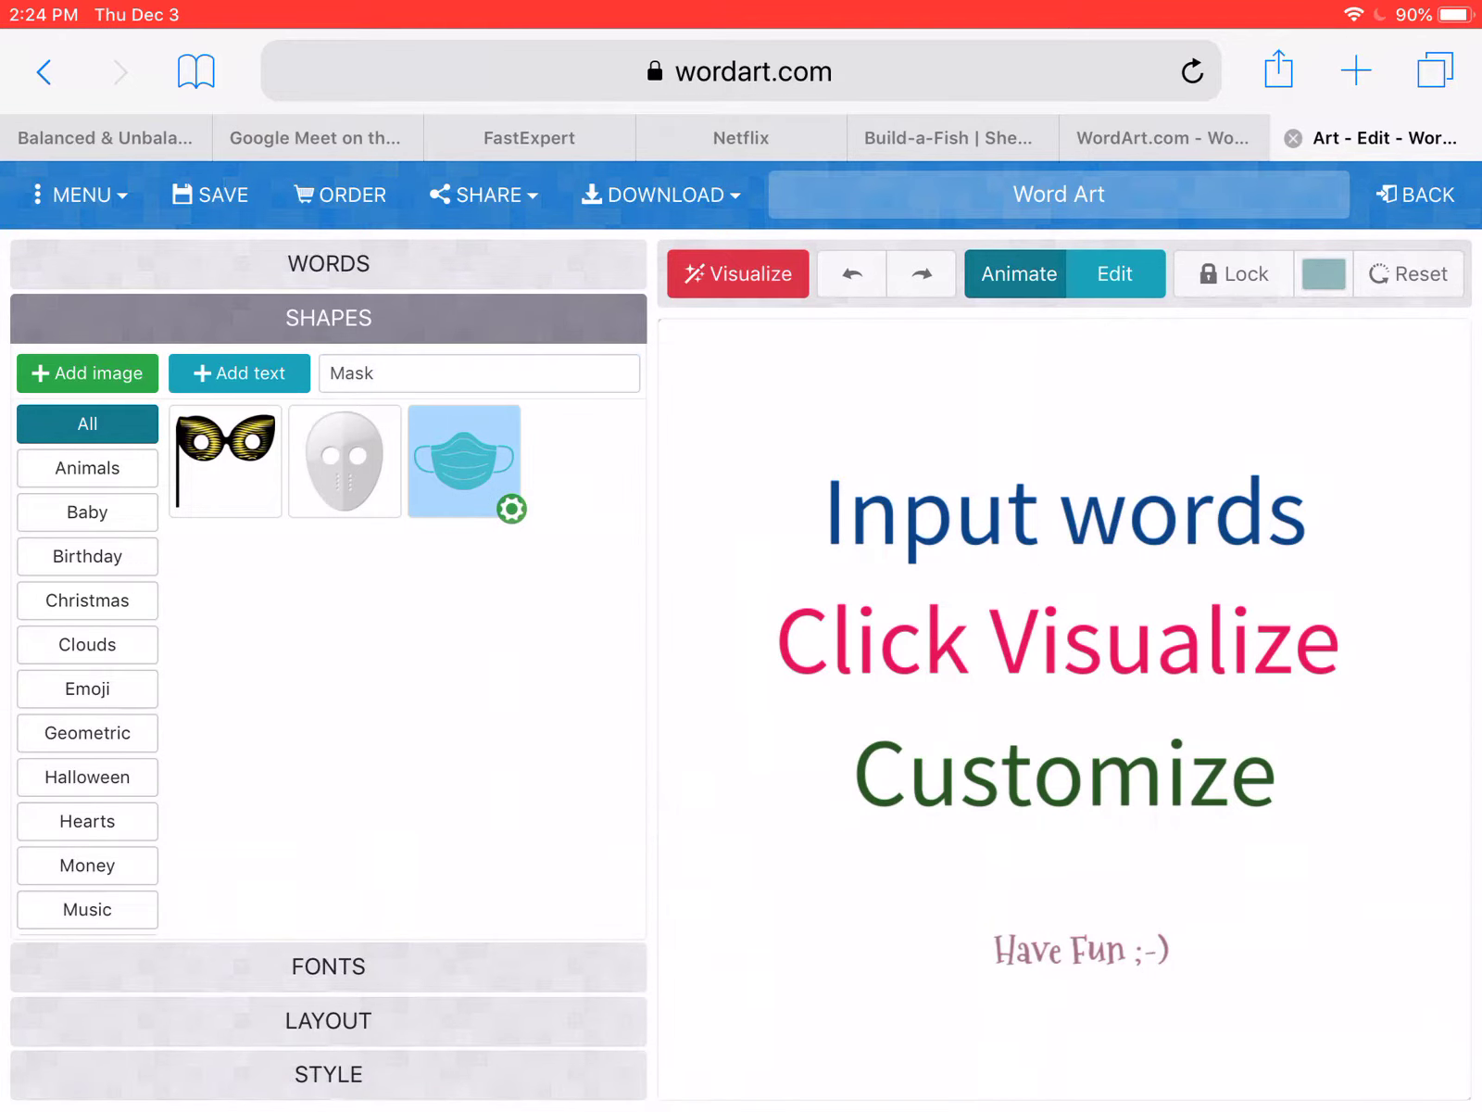
Visualize the six phrases inside the surgical mask shape.
{"action": "left_click", "coordinate": [738, 274]}
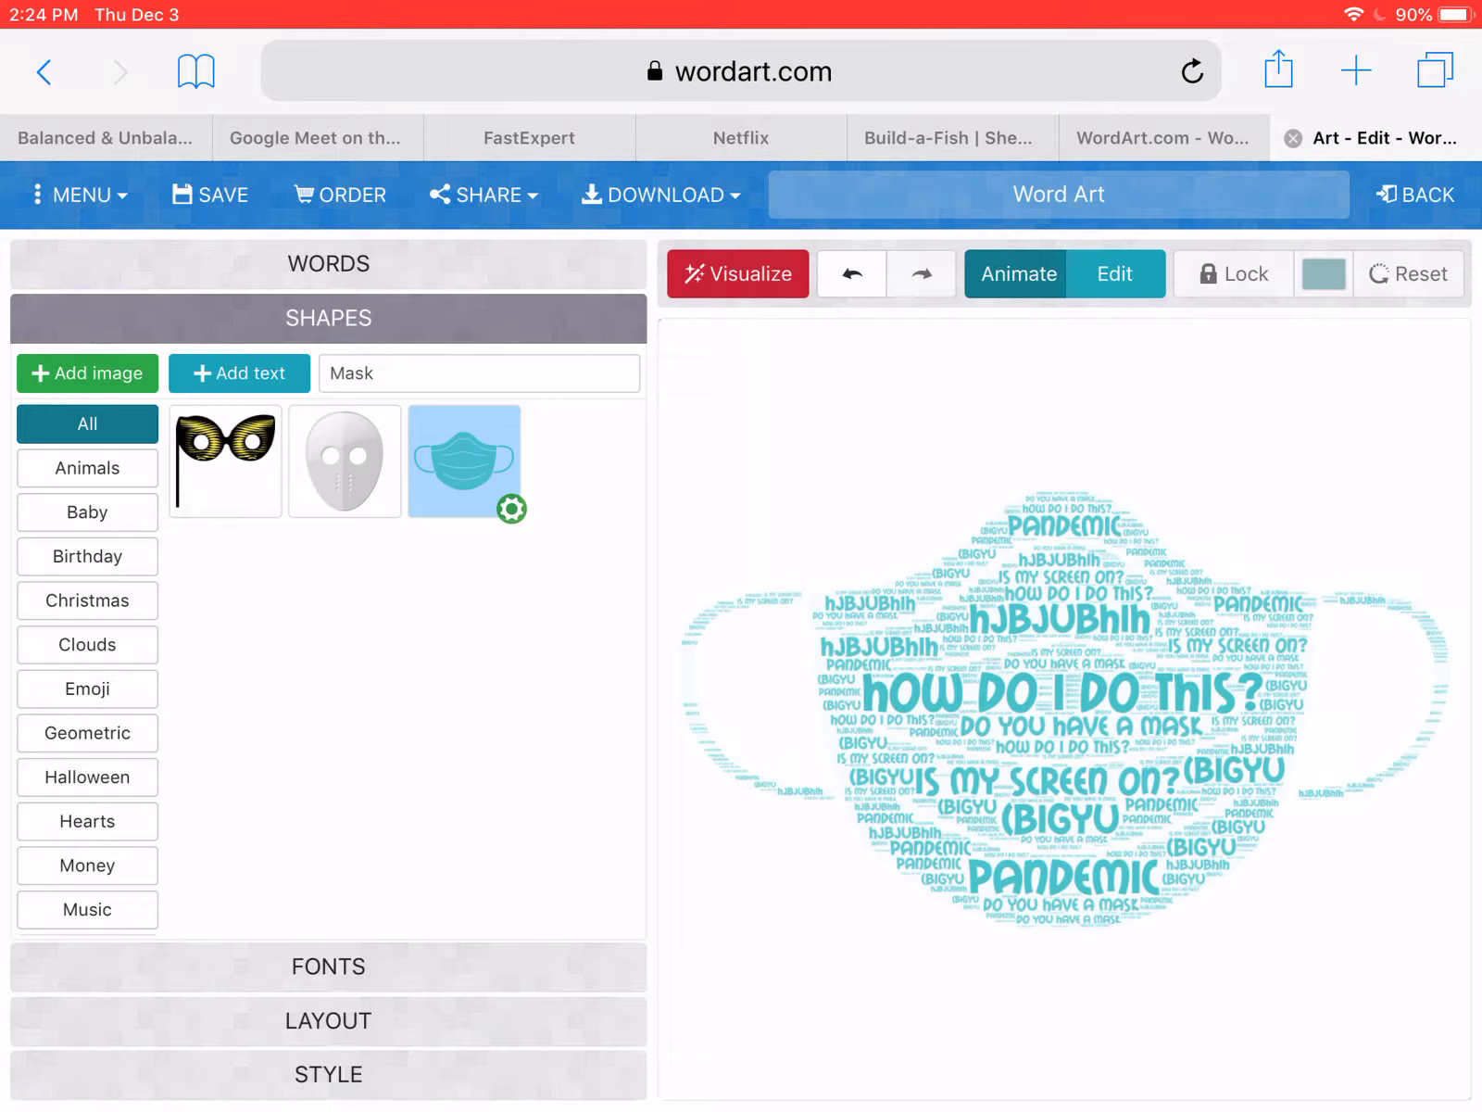
Expand the Fonts, Layout and Style panels for the rendered mask cloud.
{"action": "left_click", "coordinate": [329, 967]}
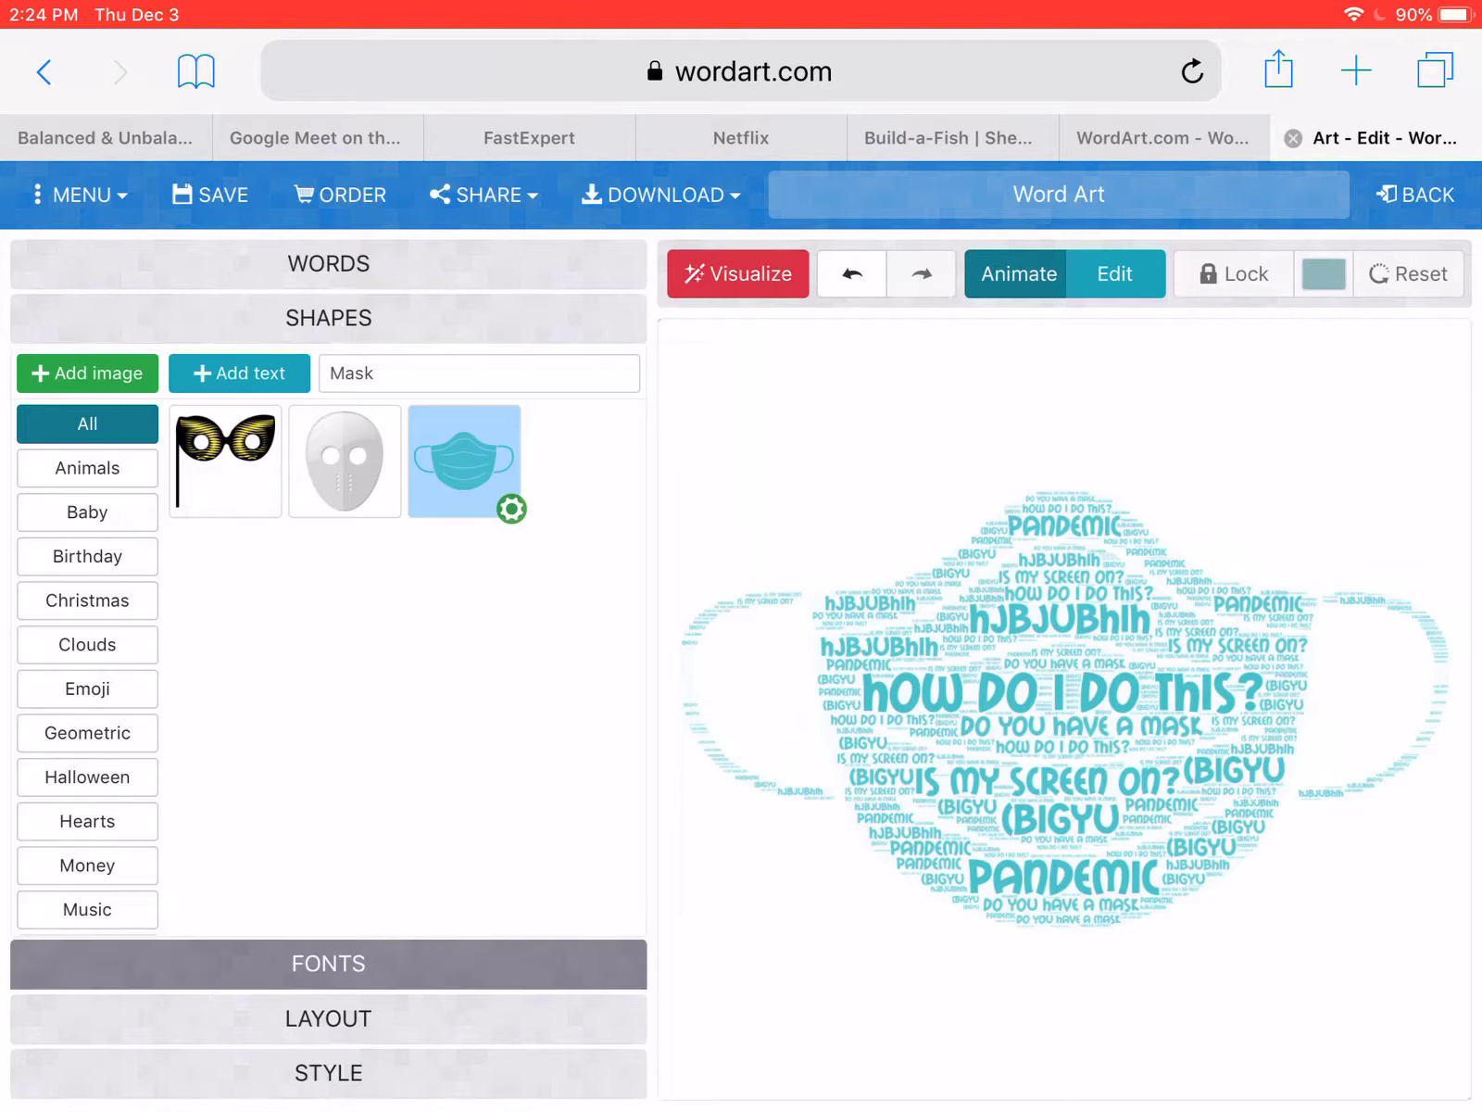
{"action": "scroll", "coordinate": [329, 704], "scroll_direction": "down", "scroll_amount": 10}
{"action": "left_click", "coordinate": [329, 1020]}
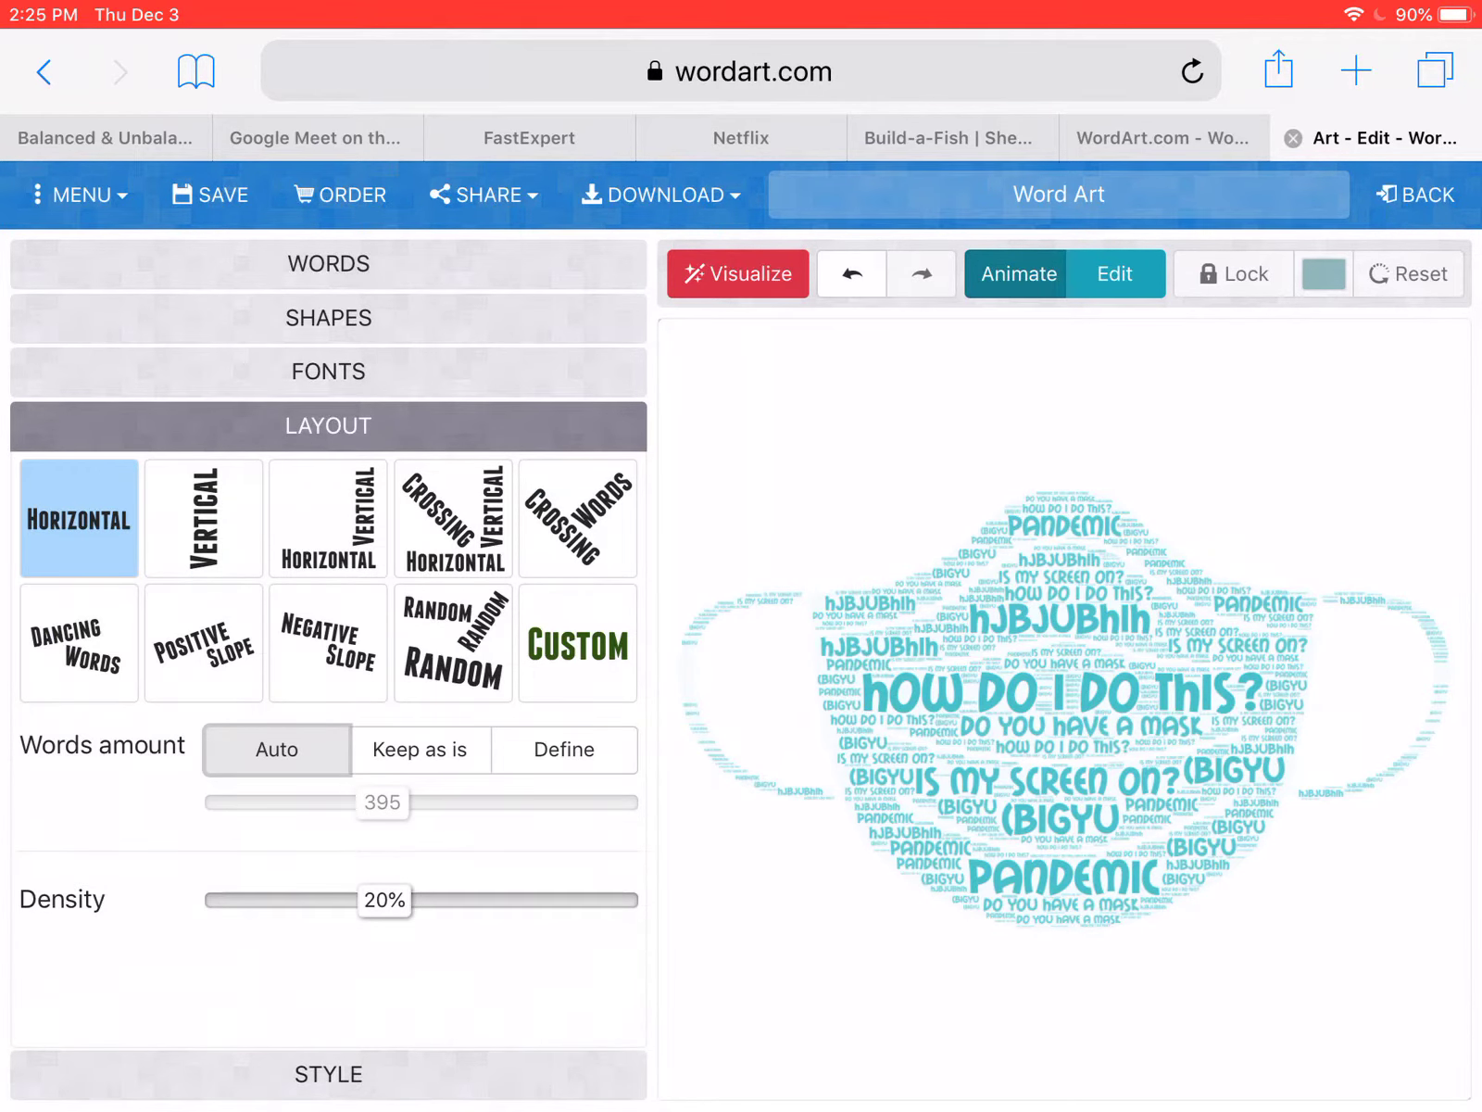
{"action": "left_click", "coordinate": [329, 1074]}
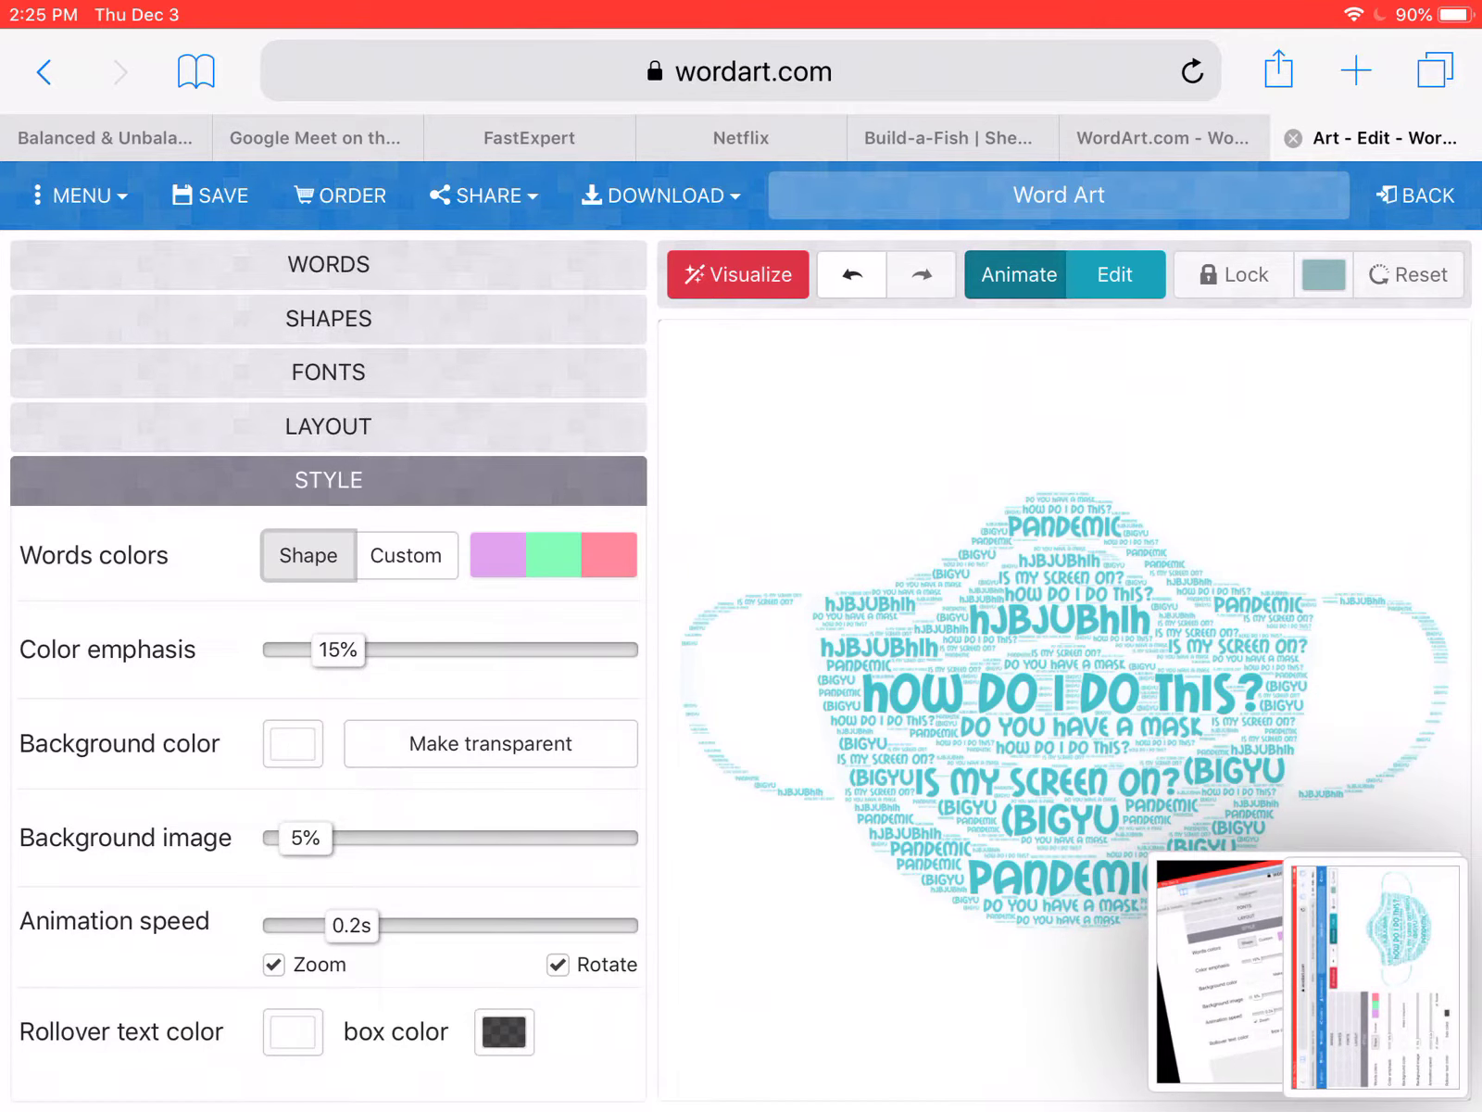
Crop the screenshot's right, bottom, top and left edges tightly around the mask cloud.
{"action": "left_click", "coordinate": [1376, 977]}
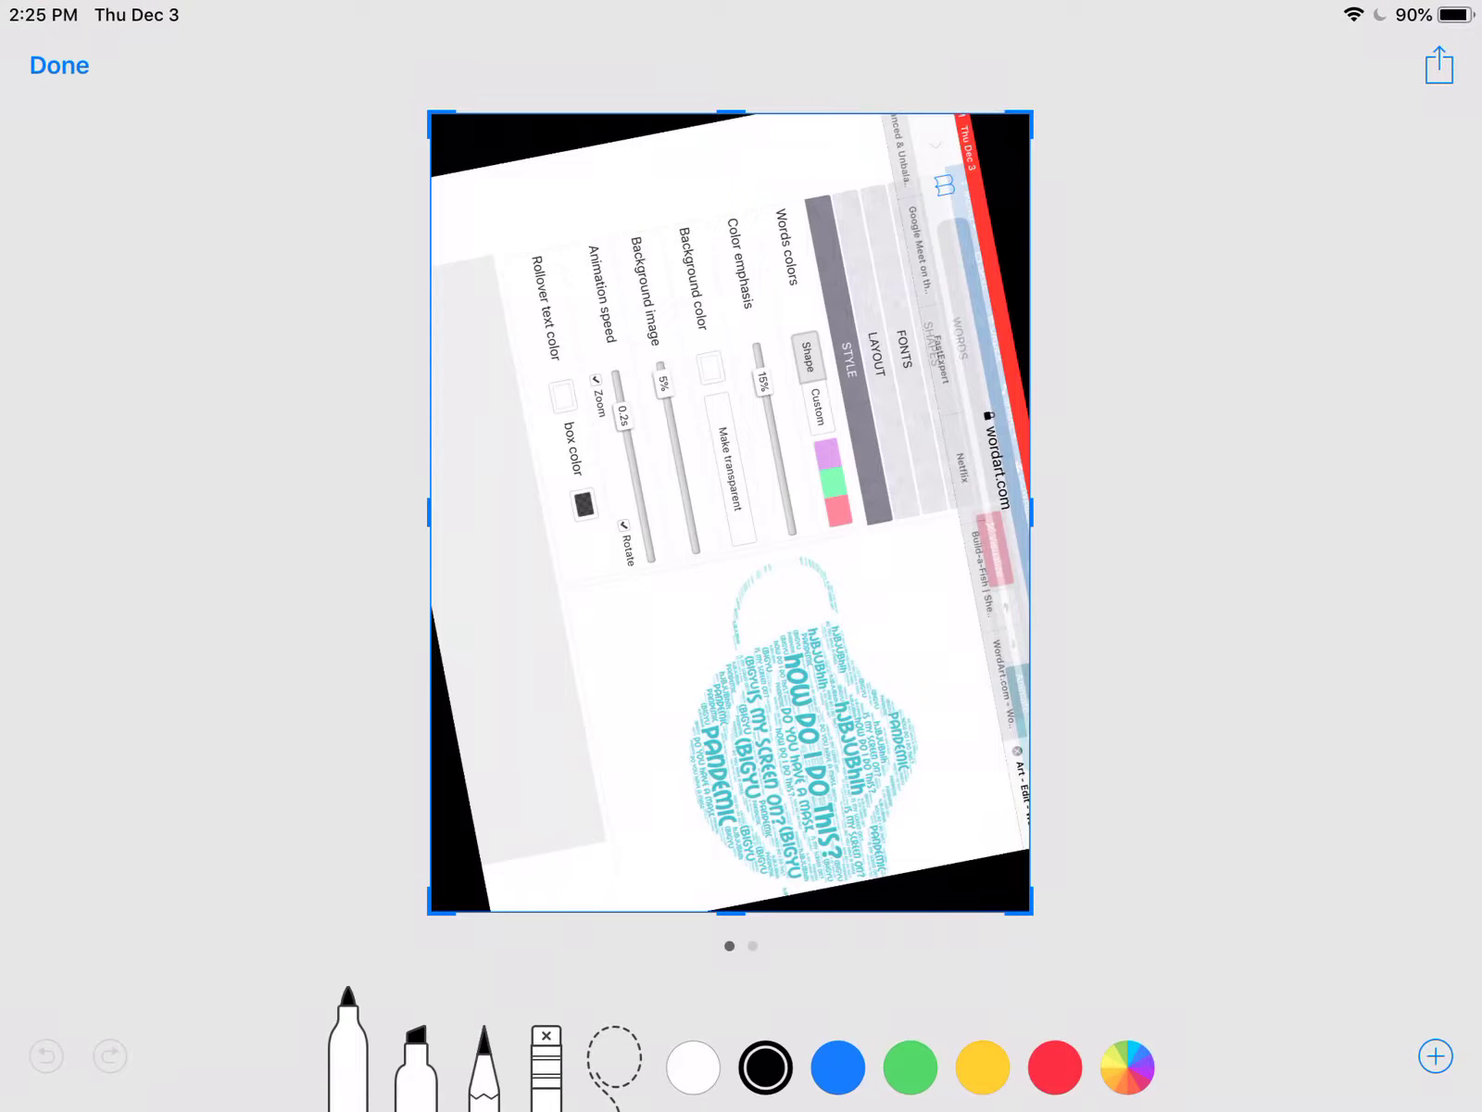
{"action": "left_click_drag", "start_coordinate": [1024, 908], "coordinate": [965, 886]}
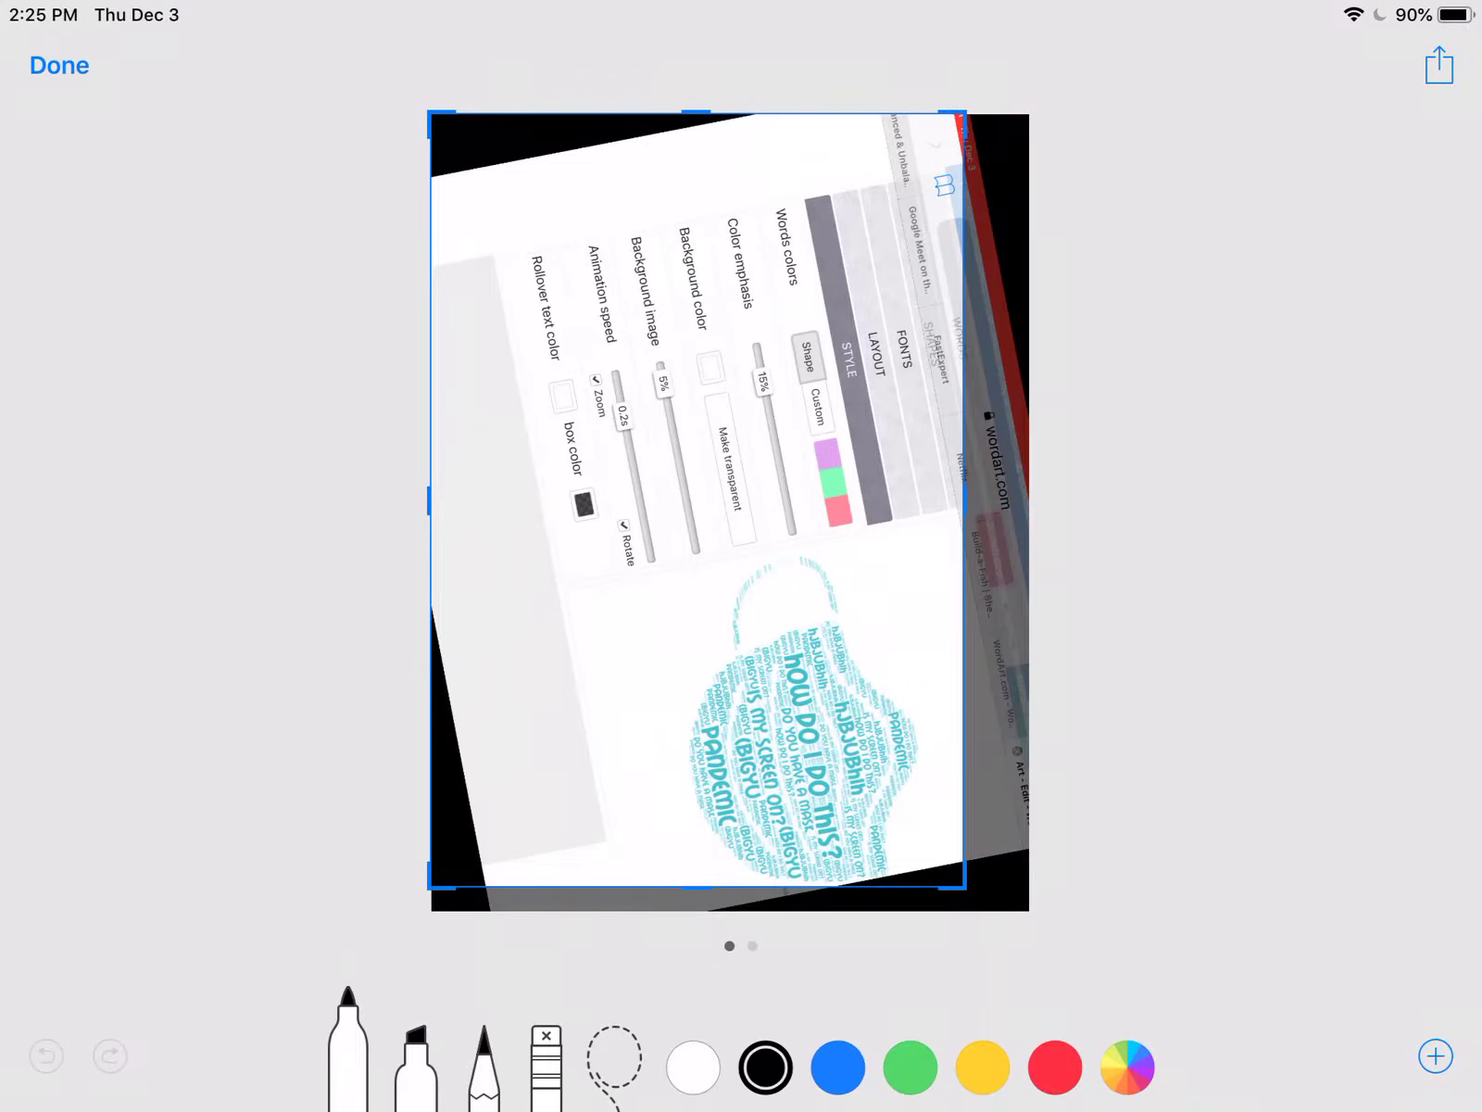
{"action": "left_click_drag", "start_coordinate": [965, 112], "coordinate": [935, 545]}
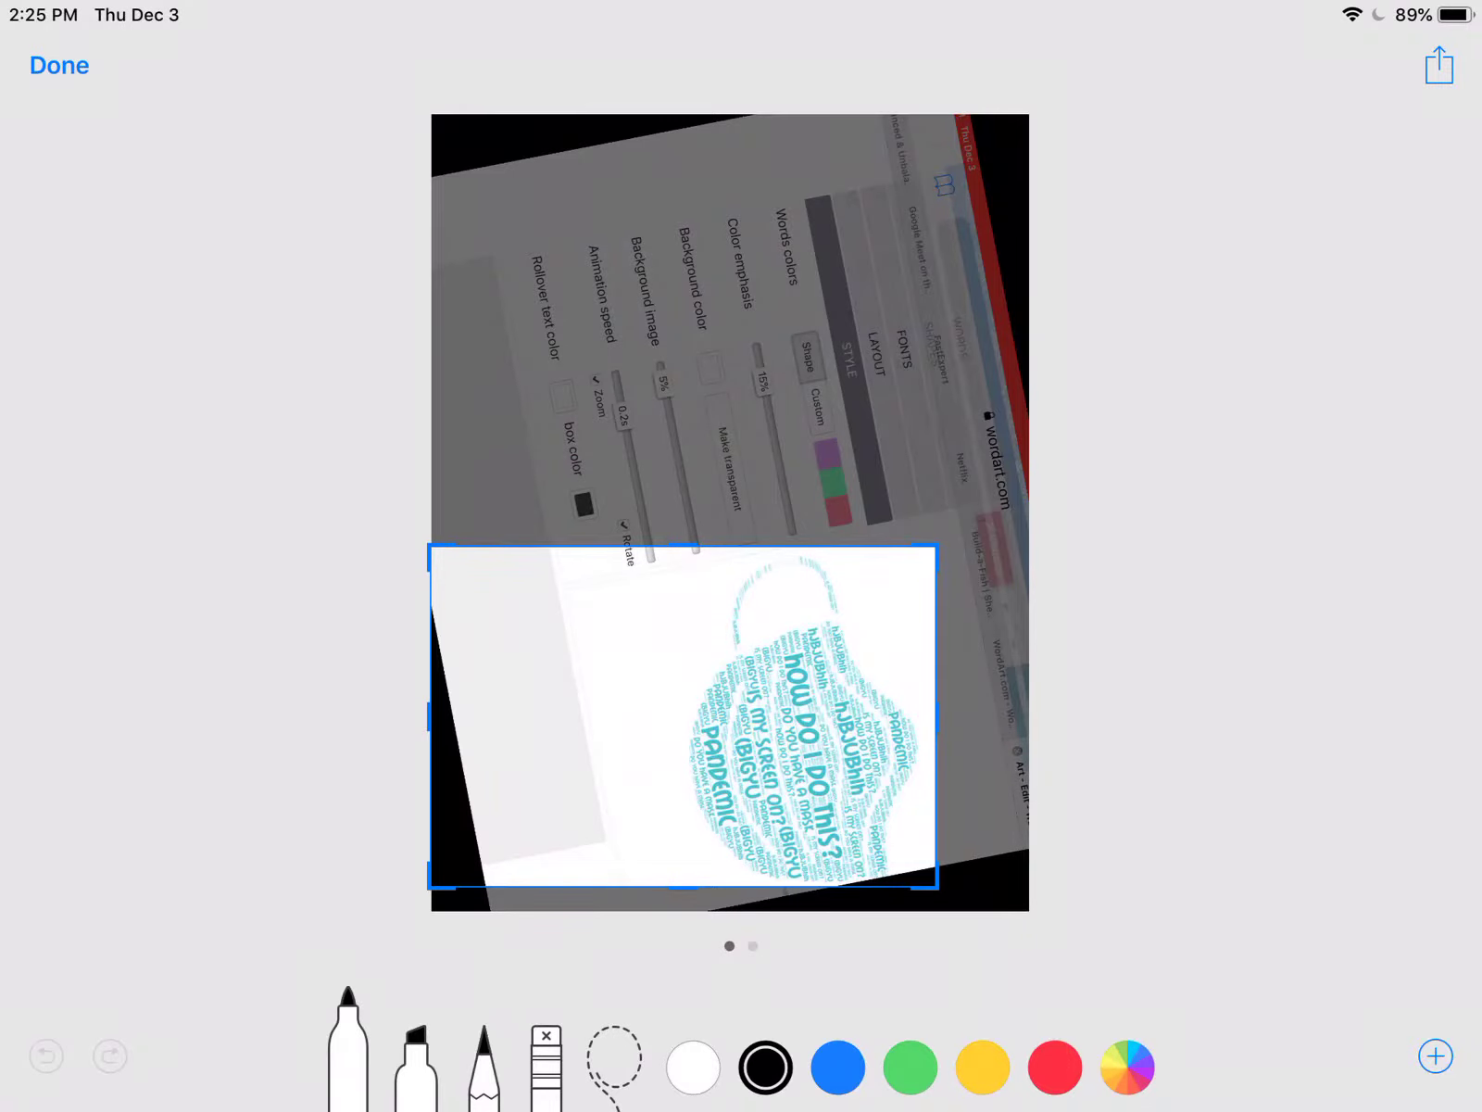
{"action": "left_click_drag", "start_coordinate": [428, 887], "coordinate": [681, 913]}
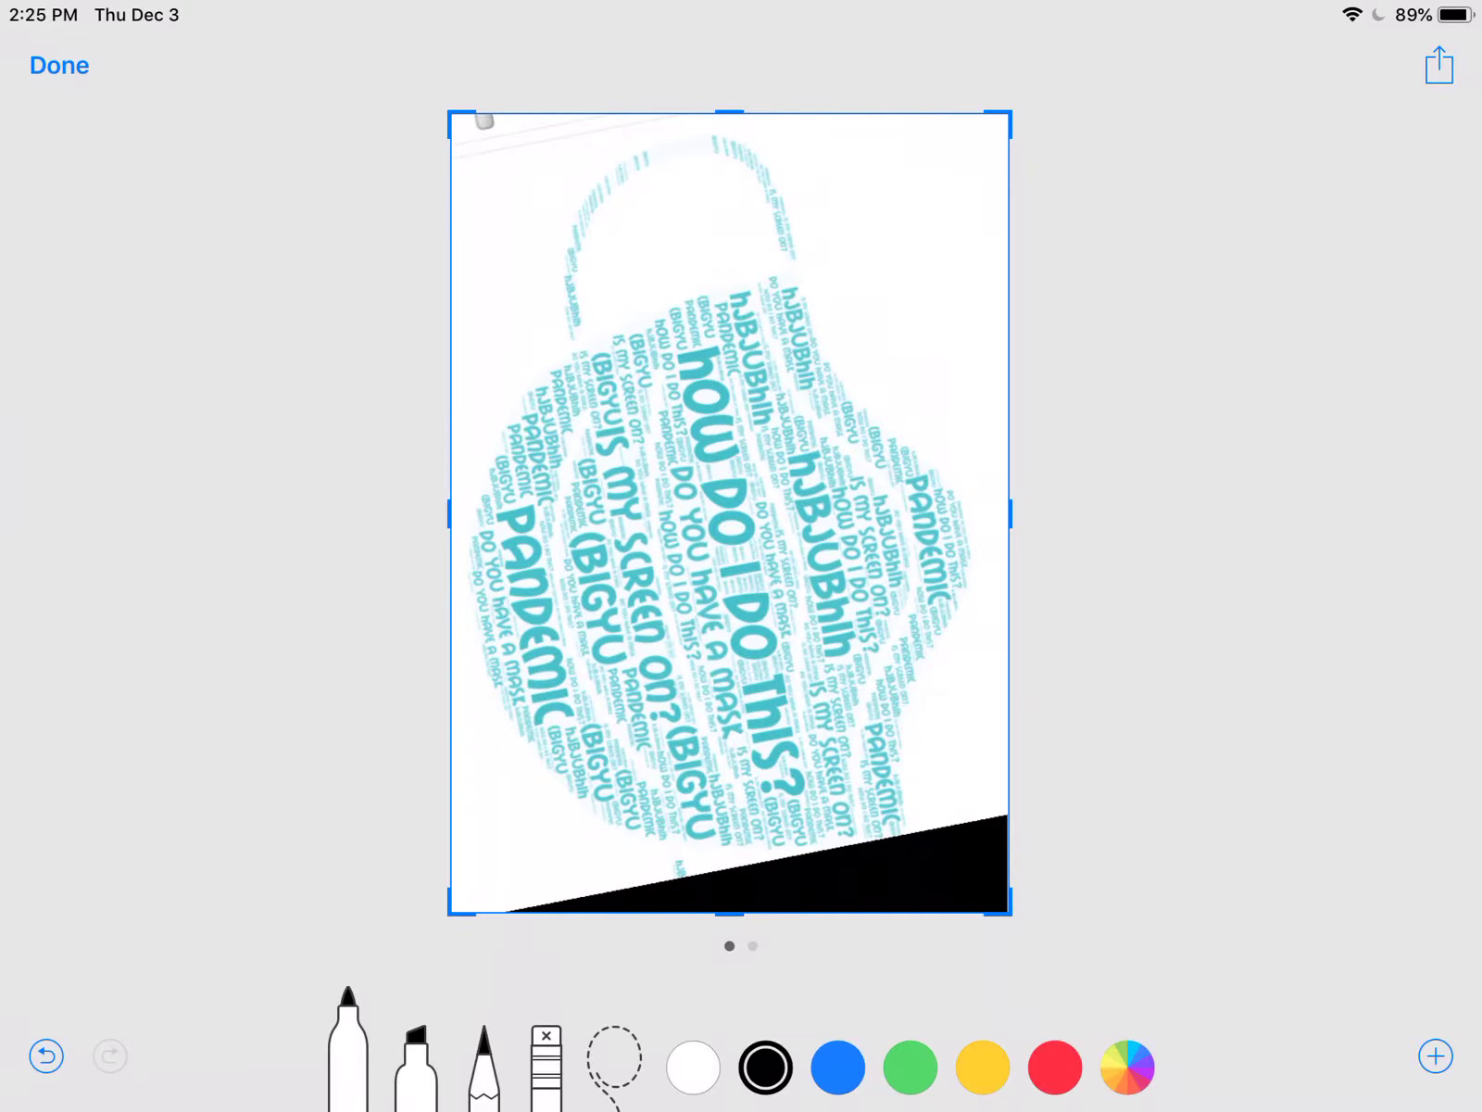
Save the cropped mask word-cloud screenshot to Photos.
{"action": "left_click", "coordinate": [60, 65]}
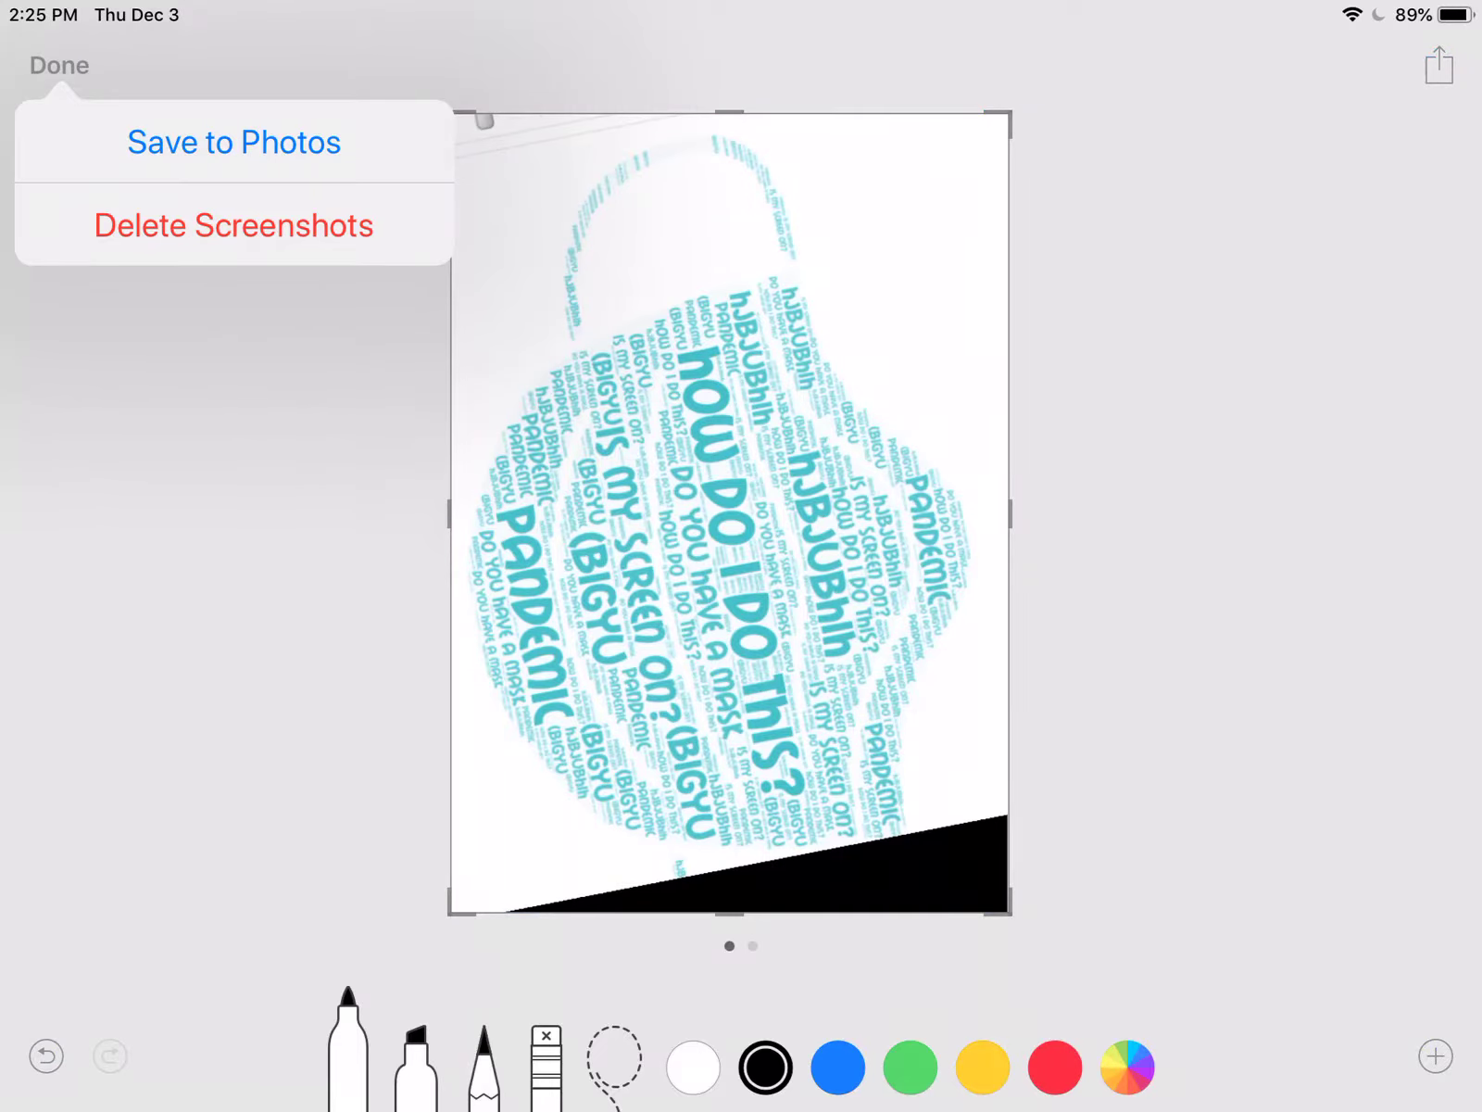
{"action": "left_click", "coordinate": [234, 141]}
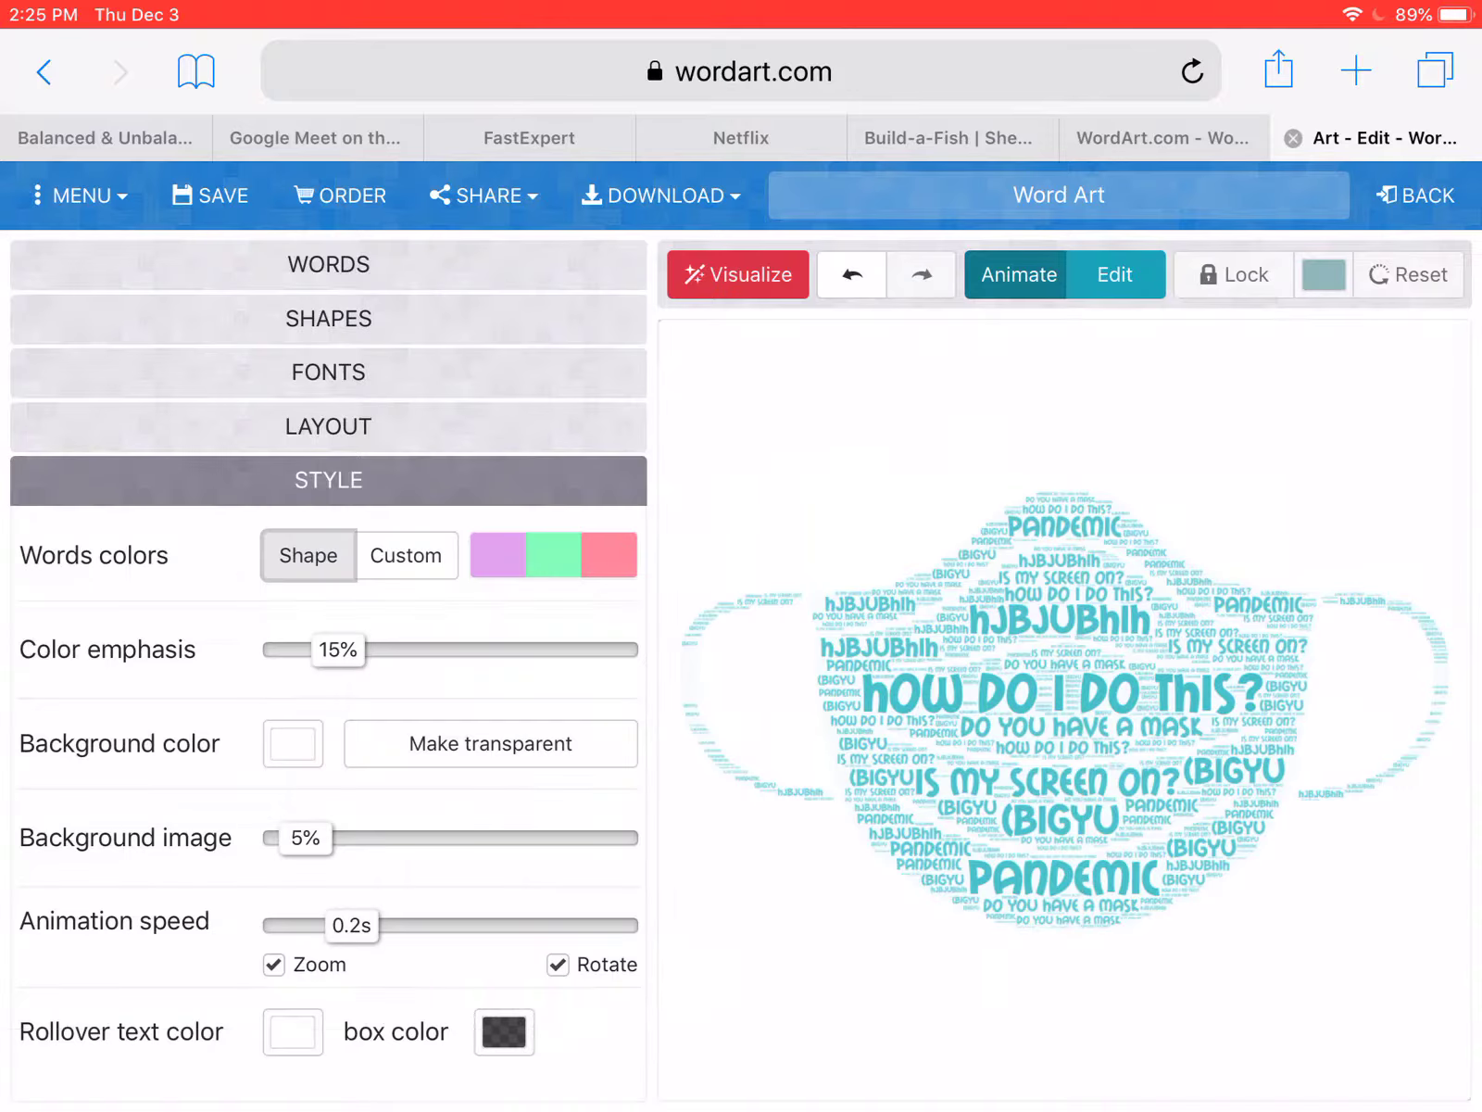